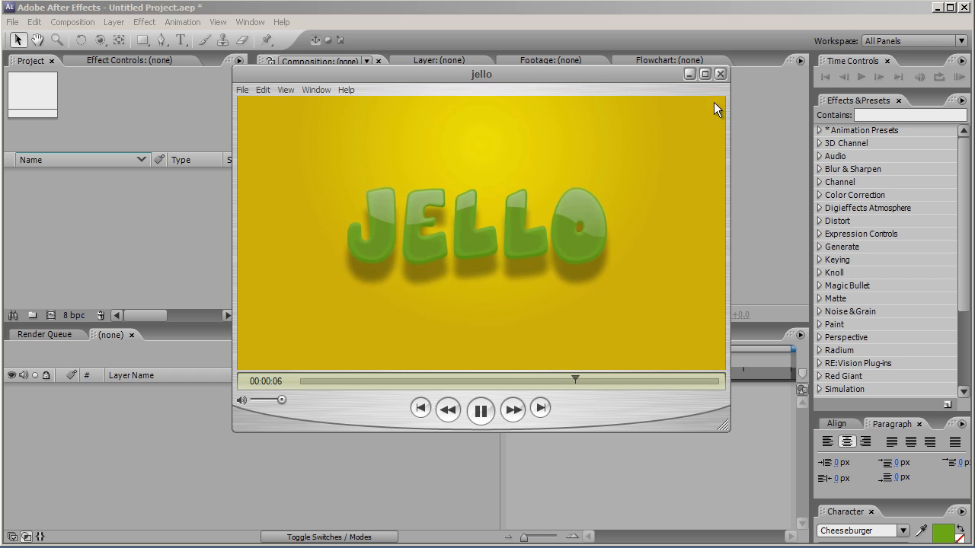
Step: Put away the preview video and create a 1280 x 720, 25 fps, ten-second composition named "text"
click(689, 74)
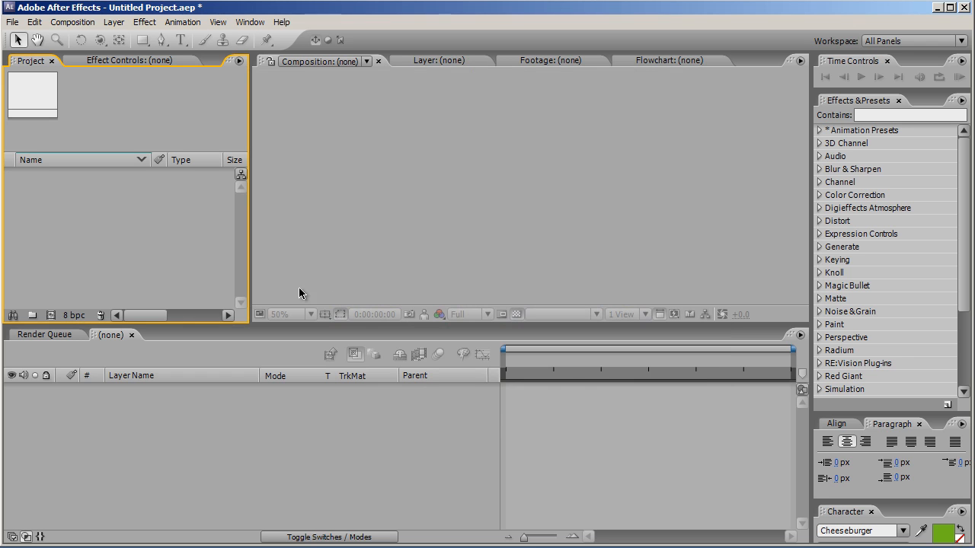
click(50, 315)
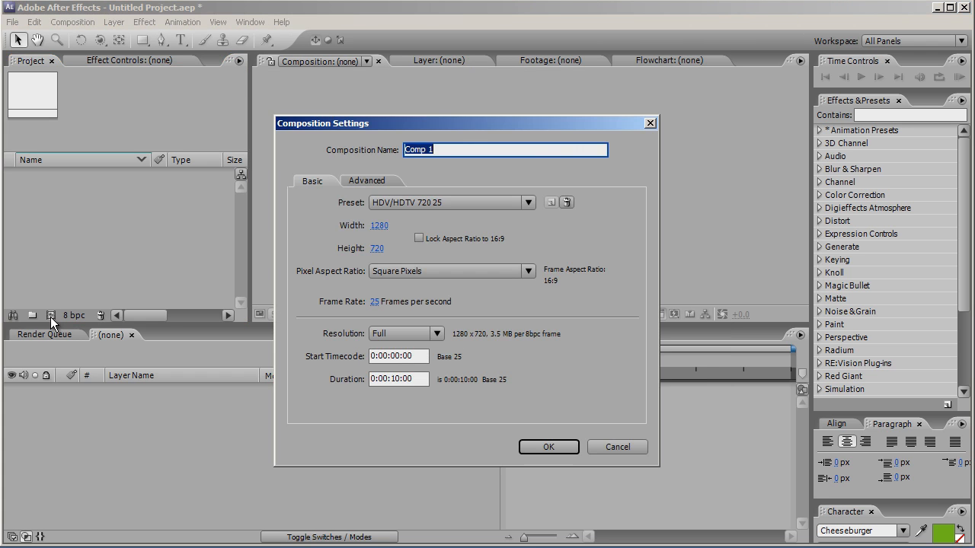
text(text)
click(570, 447)
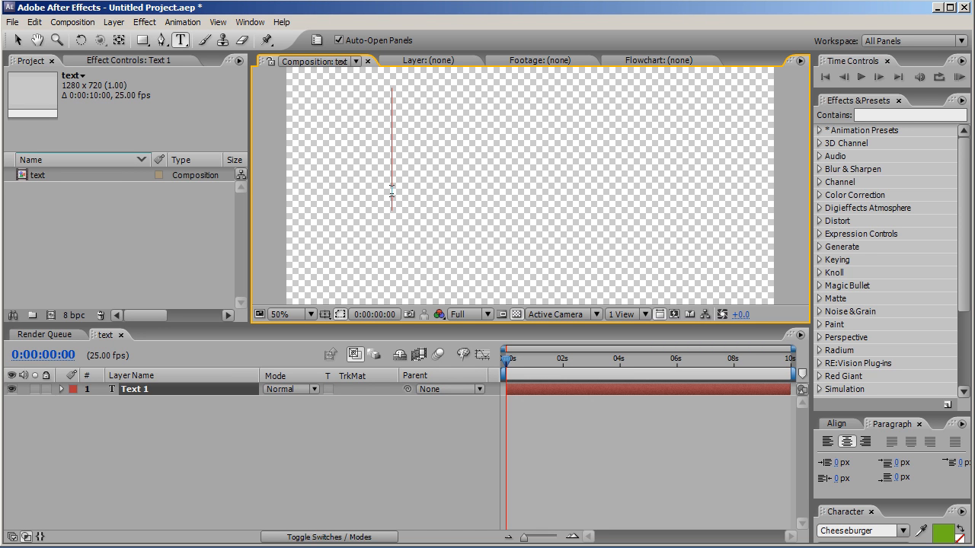
Step: Enter the word "jello" in the new green text layer and finish text editing
text(Jello)
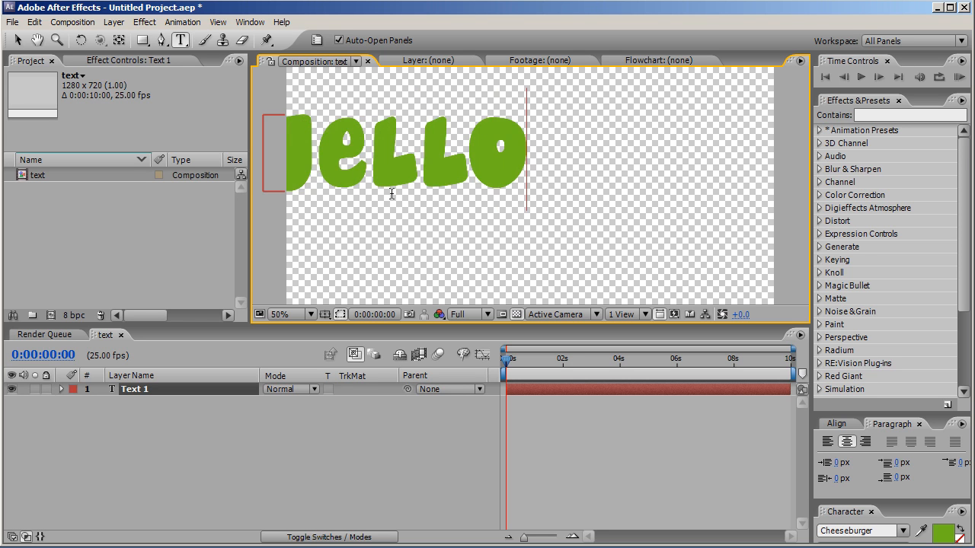
click(17, 40)
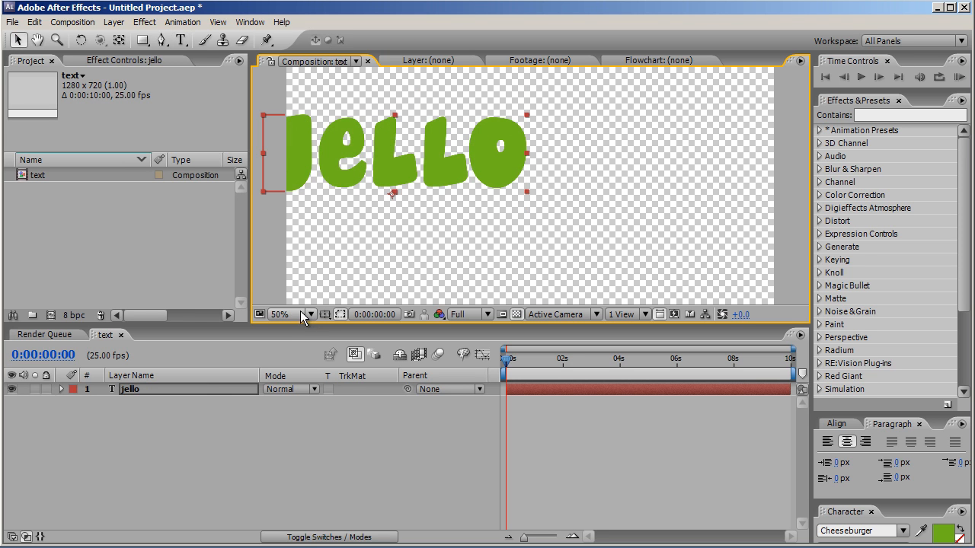
Step: Center the text in the composition frame using the Title/Action Safe guides, enlarge the viewing area, and hide the guides
click(323, 315)
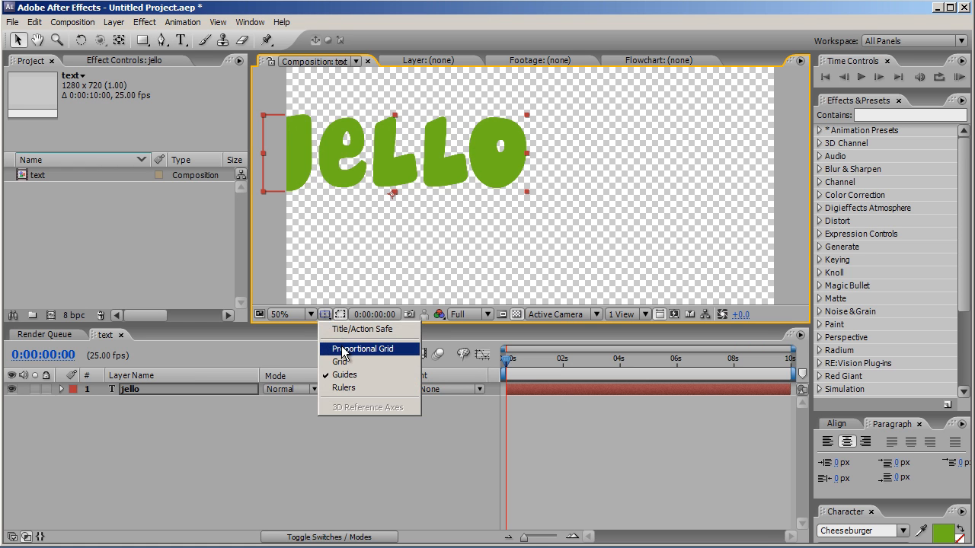
click(348, 329)
drag(394, 174, 533, 201)
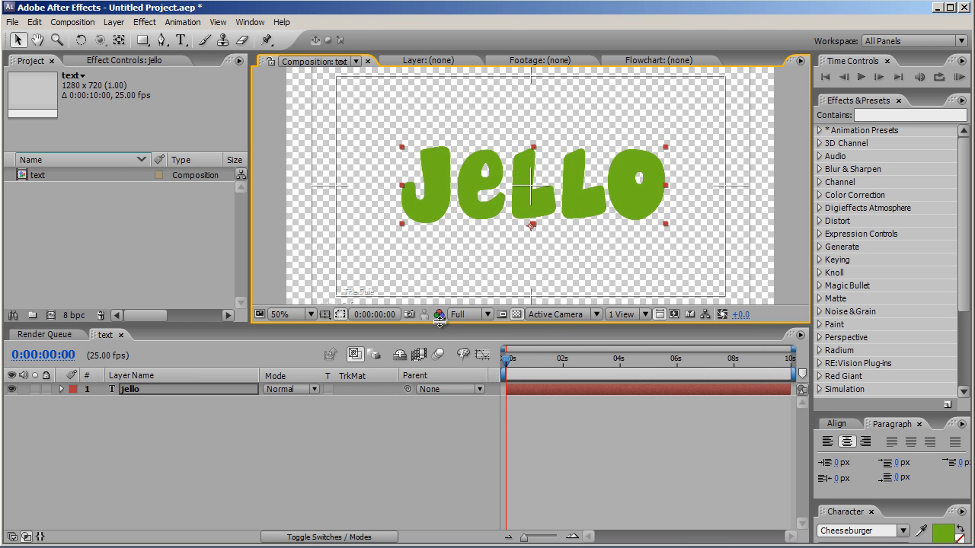
drag(439, 321, 431, 372)
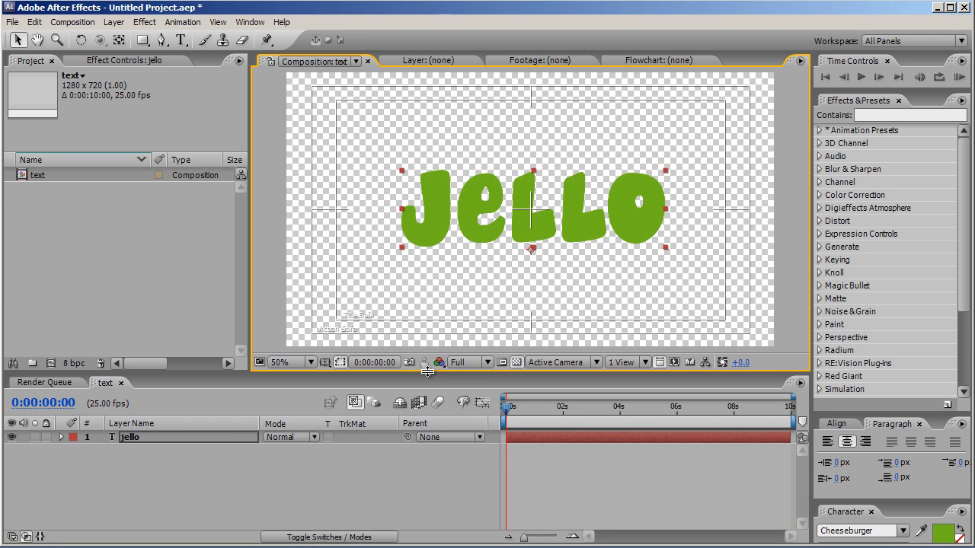
click(324, 363)
click(332, 373)
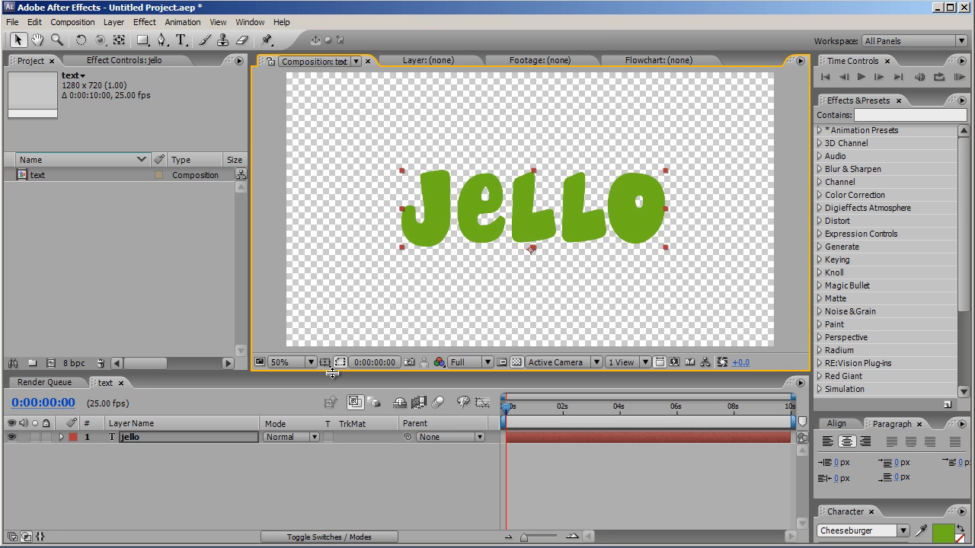
Step: Duplicate the jello text layer and rename the copy "dark"
click(175, 436)
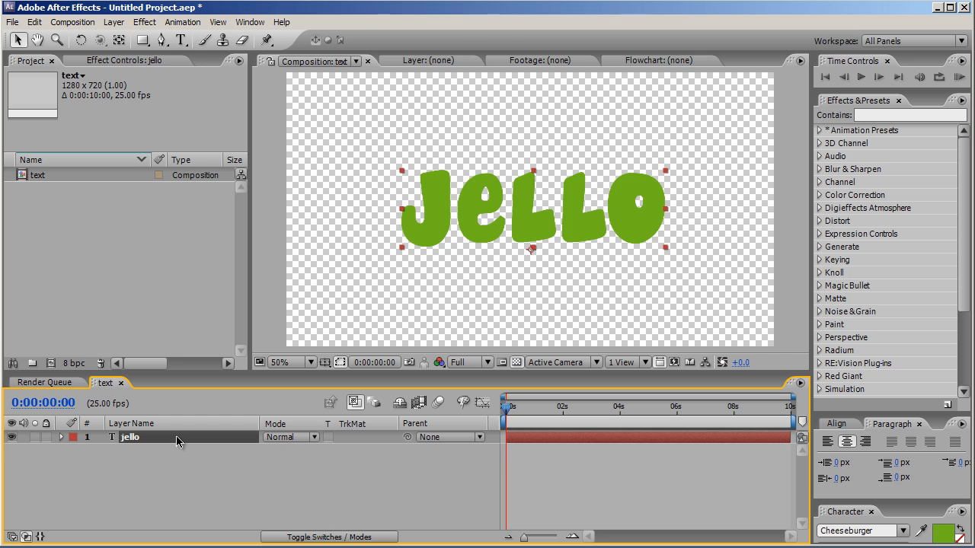
key(ctrl+d)
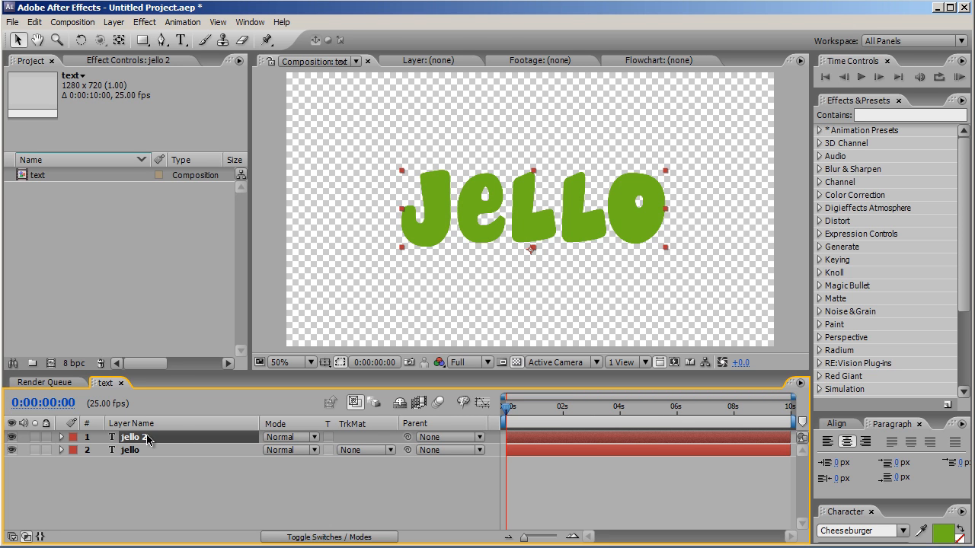
key(Return)
text(dark)
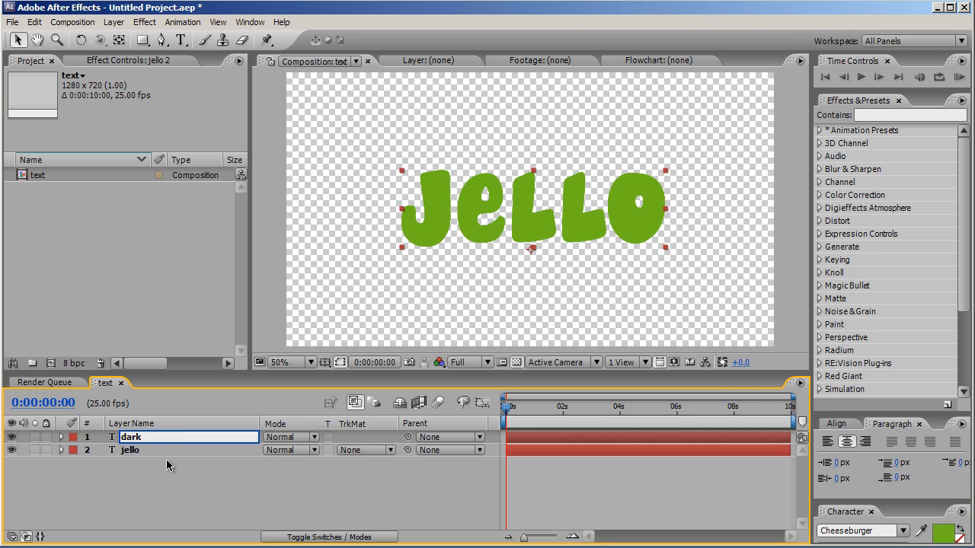
click(166, 459)
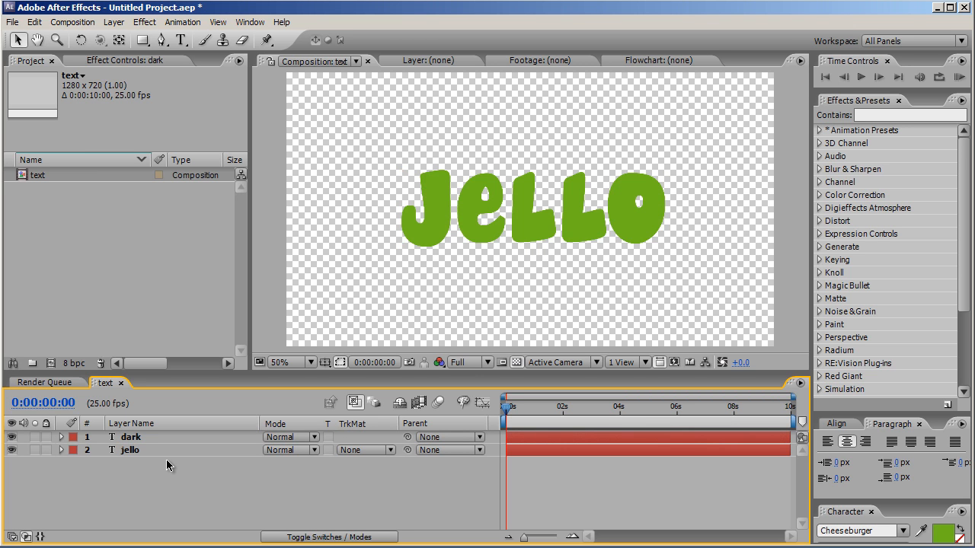
Step: Set the dark layer's blending mode to Multiply
click(151, 439)
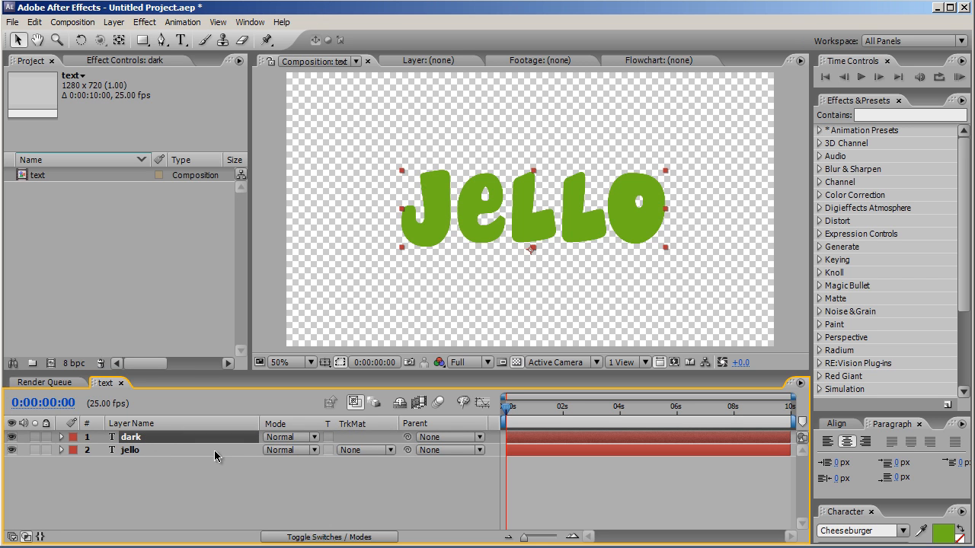
click(277, 437)
click(304, 300)
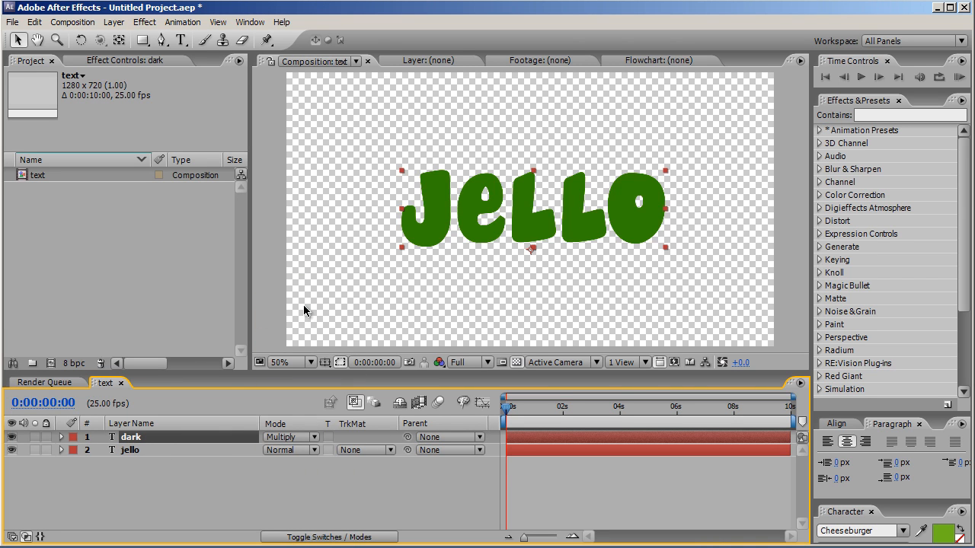
Step: Apply the Simple Choker effect to the dark layer with Choke Matte set to 40
click(155, 23)
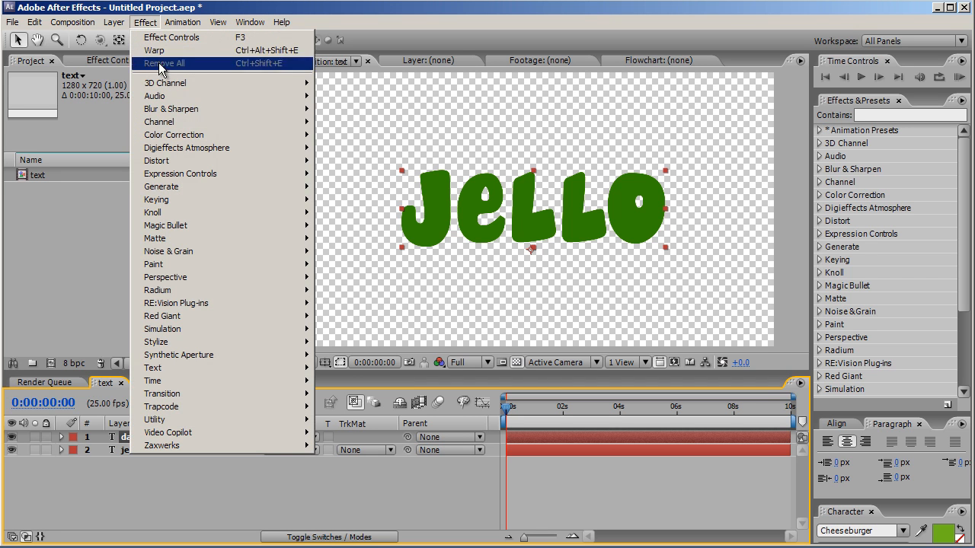
mouse_move(166, 242)
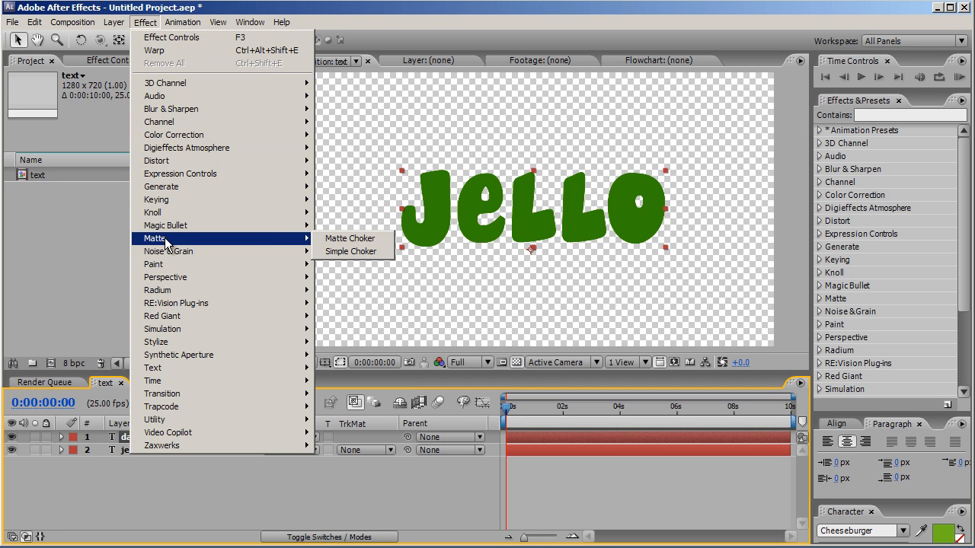
click(340, 252)
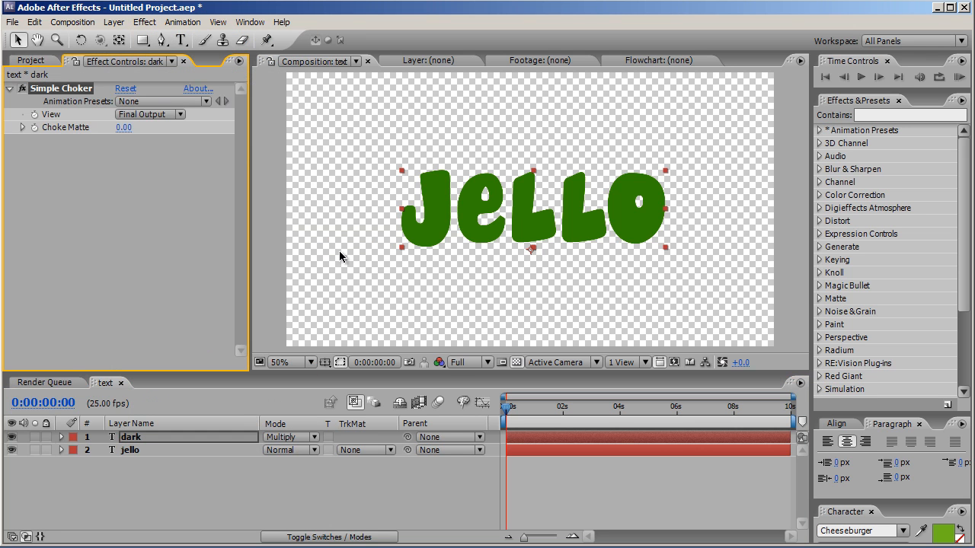
click(122, 127)
text(40)
key(Return)
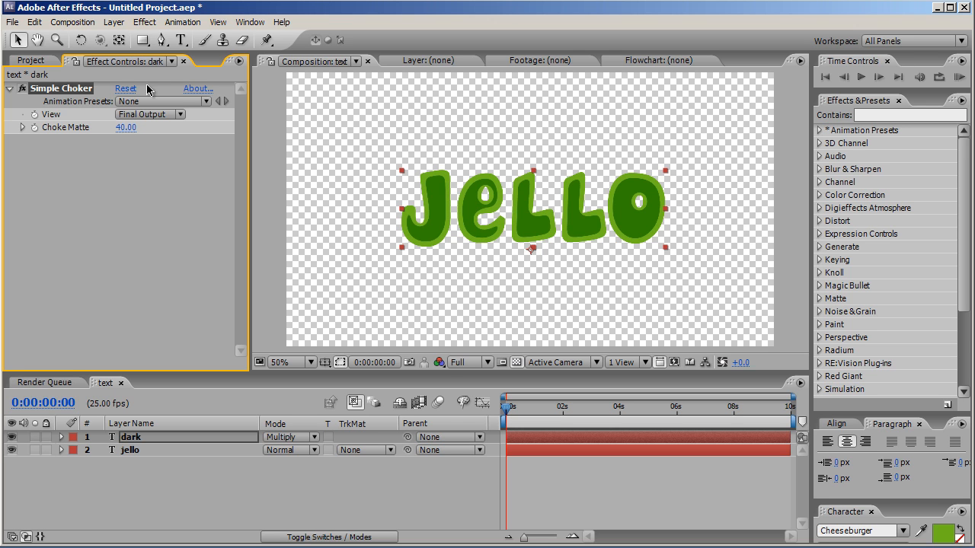
Step: Apply Fast Blur to the dark layer with Blurriness 10 and Repeat Edge Pixels enabled
click(147, 23)
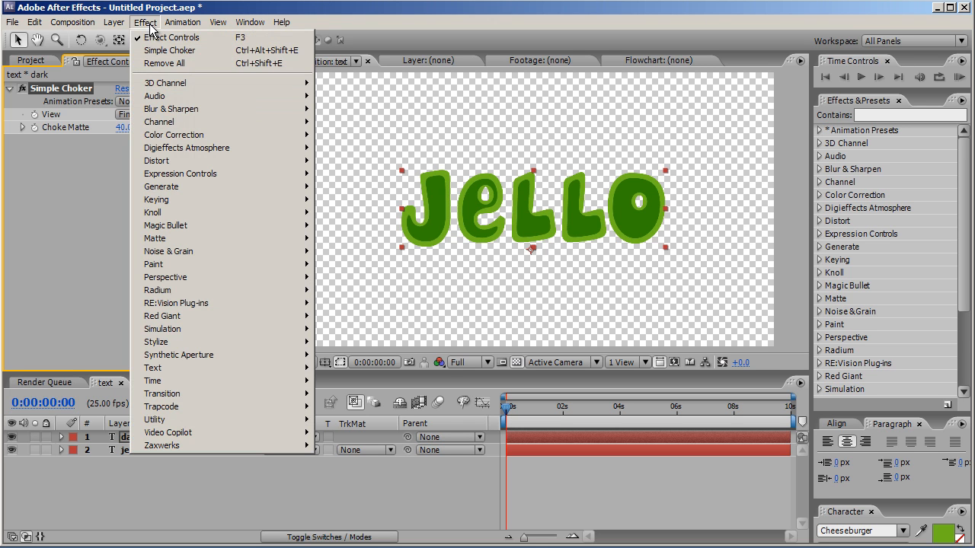
mouse_move(169, 111)
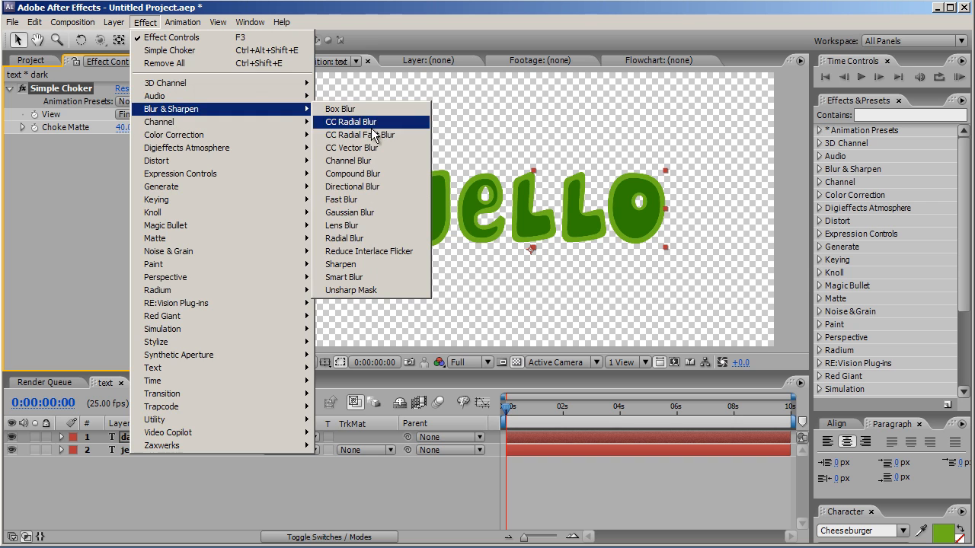
click(364, 199)
click(121, 166)
text(10)
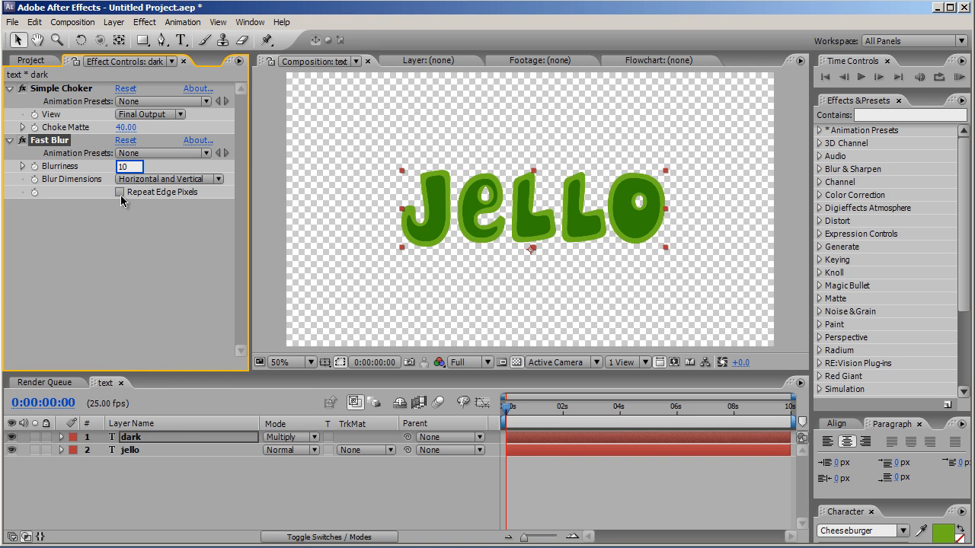
click(120, 192)
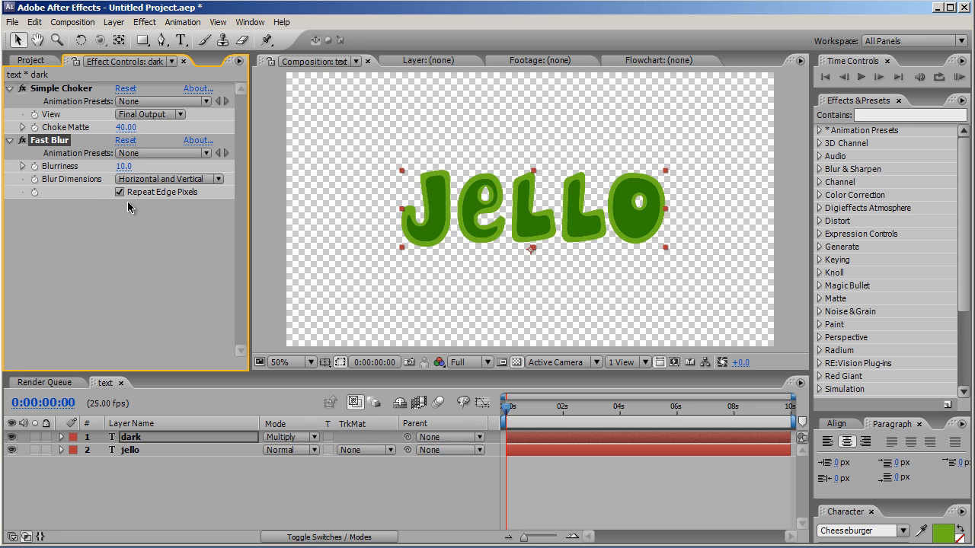
Step: Reveal the dark layer's opacity and set it to 50%
click(155, 438)
key(t)
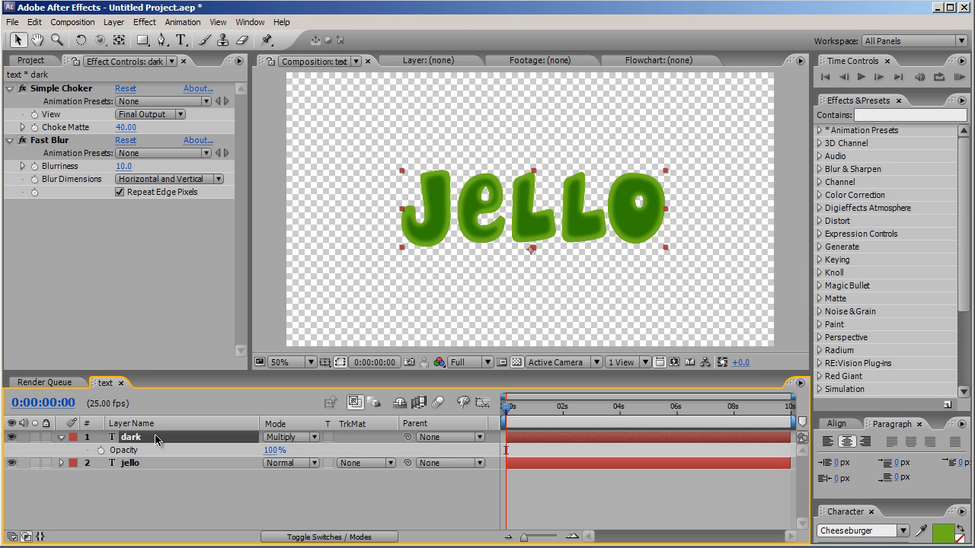
click(273, 454)
text(5)
key(Return)
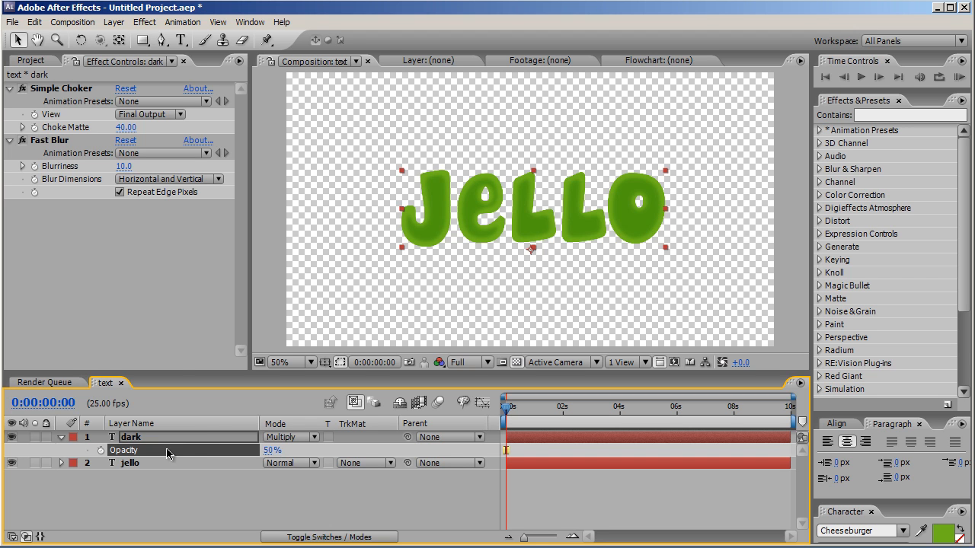
Step: Create a new yellow solid layer of 1280 x 720 pixels above the text layers
click(114, 22)
mouse_move(127, 37)
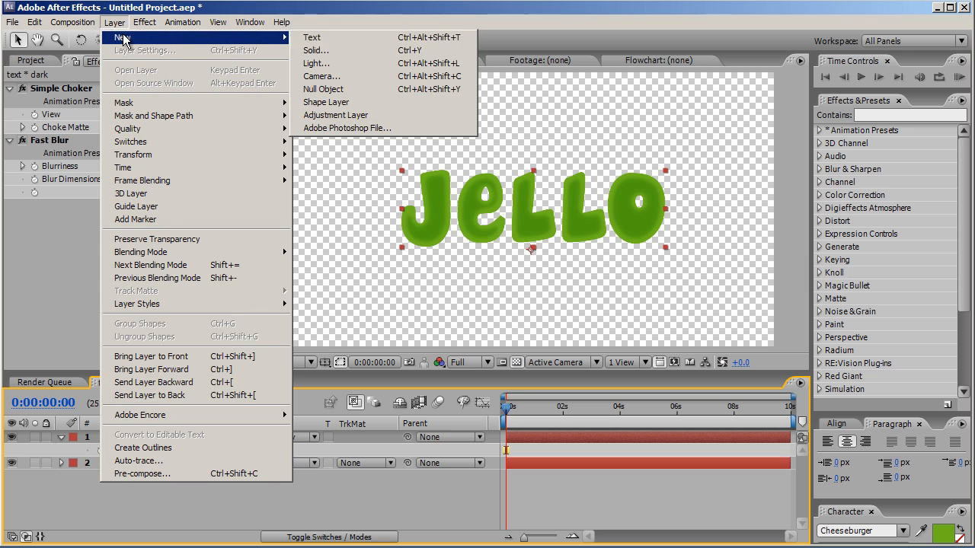
click(335, 52)
click(428, 401)
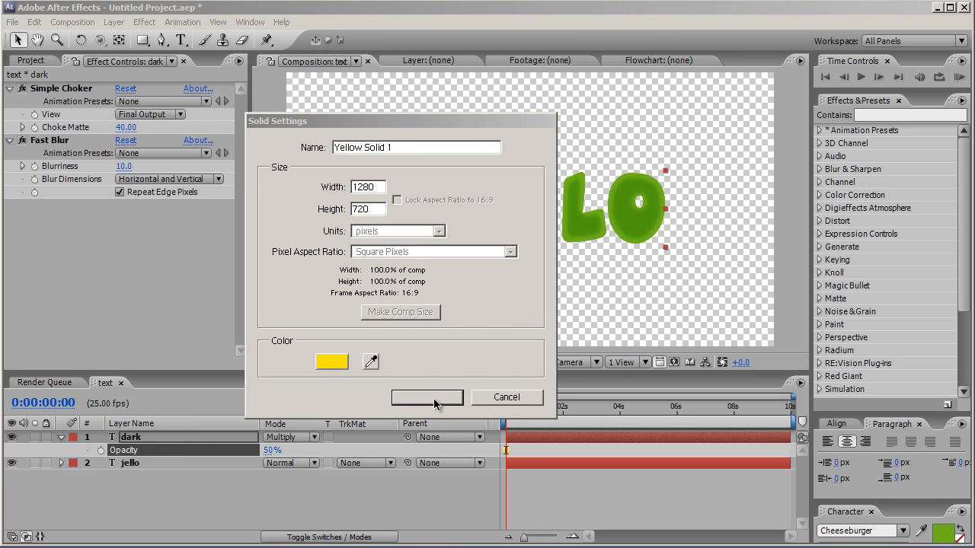
Step: Apply the Ramp effect to the yellow solid and set its End Color to black (000000)
click(138, 24)
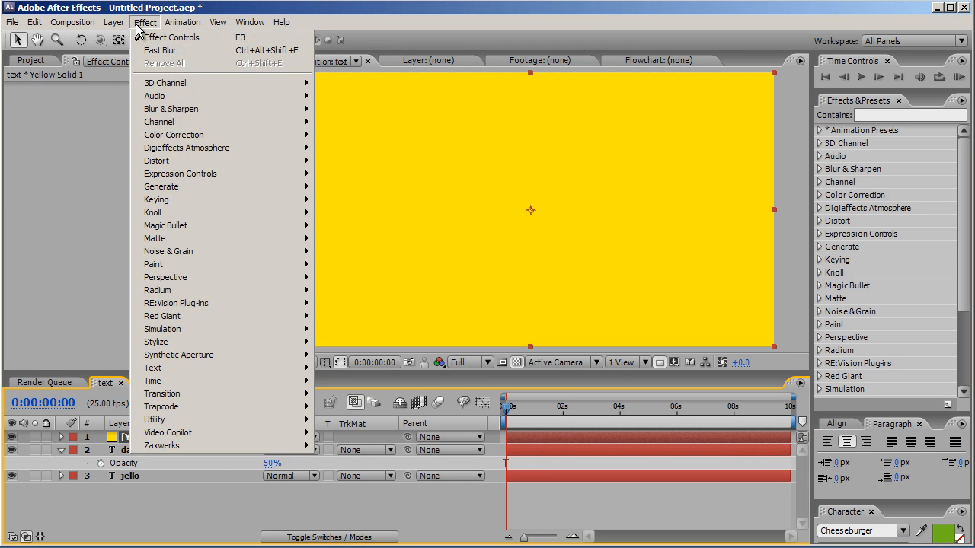
mouse_move(173, 192)
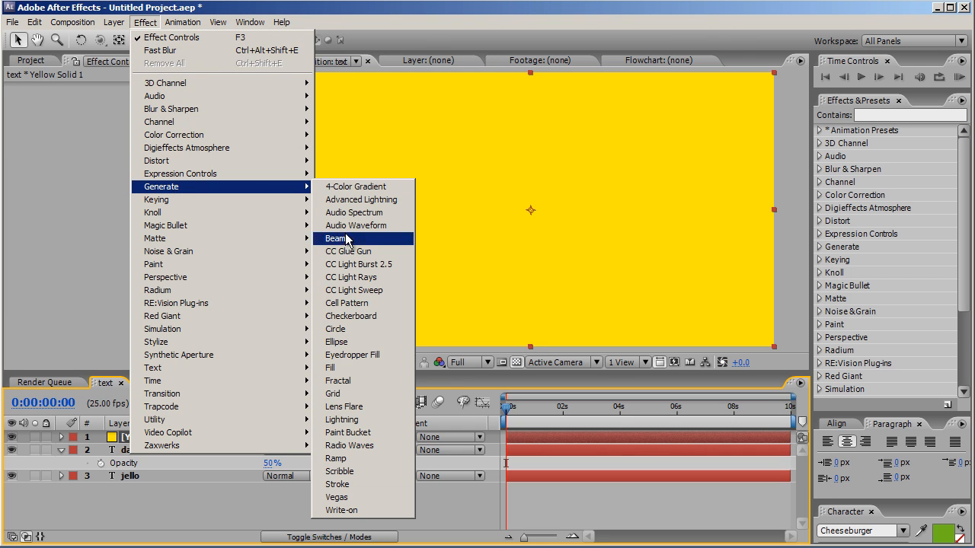
click(362, 458)
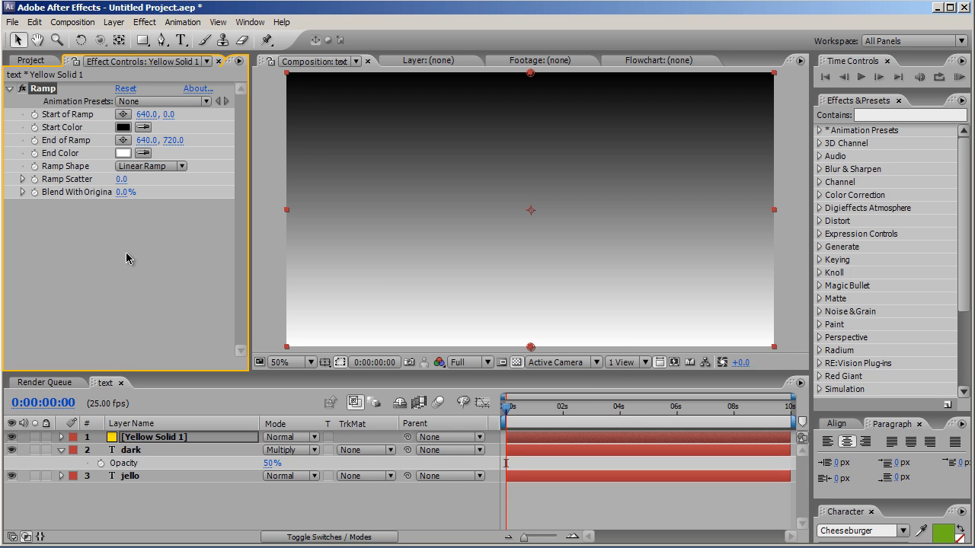
click(122, 153)
drag(648, 326, 861, 405)
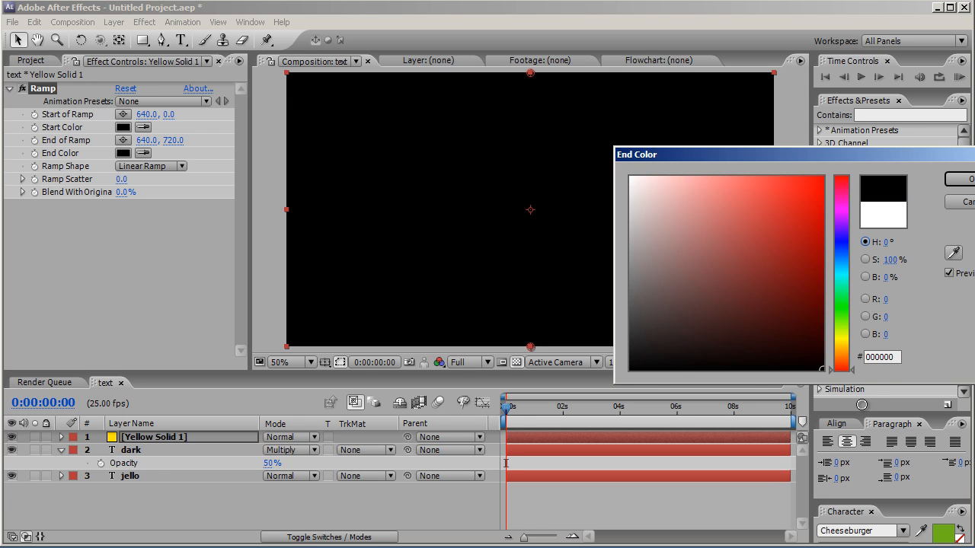
key(Return)
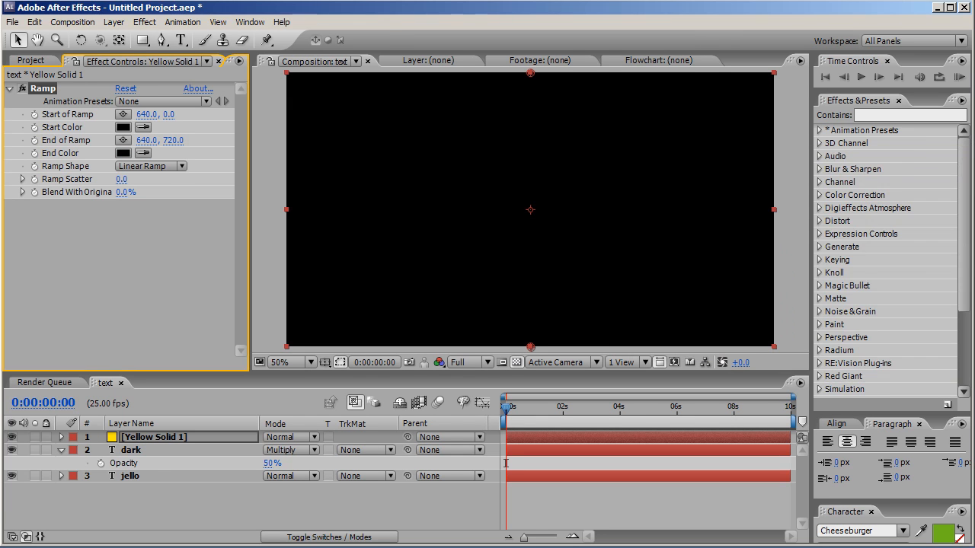
Step: Set the Ramp's Start Color to white (FFFFFF) and move the Start of Ramp down to about 642, 126
click(122, 127)
drag(643, 280, 631, 177)
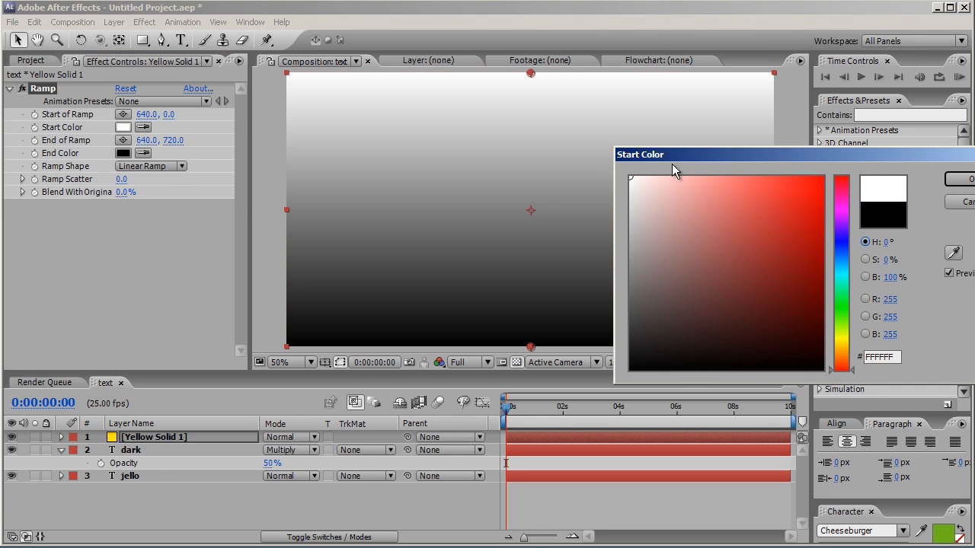
click(961, 180)
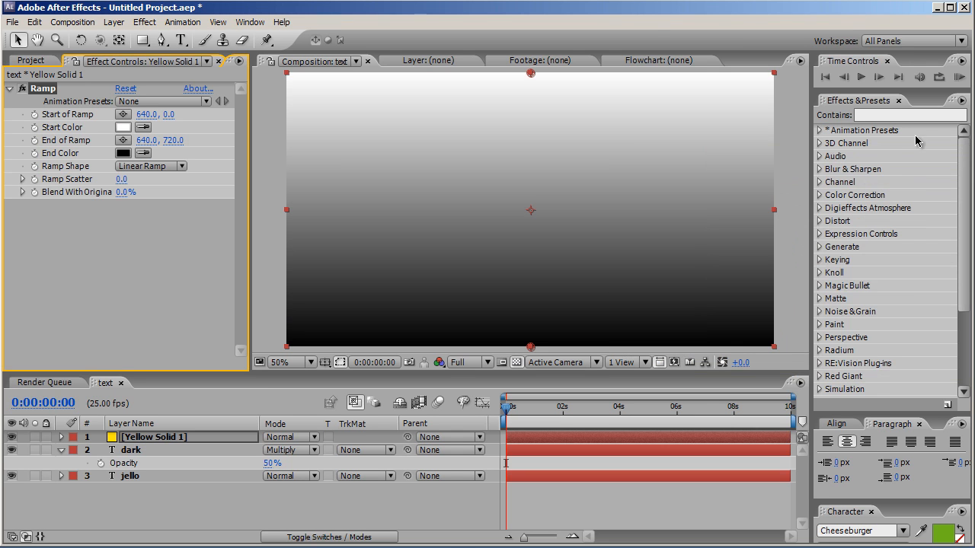
drag(531, 73, 533, 127)
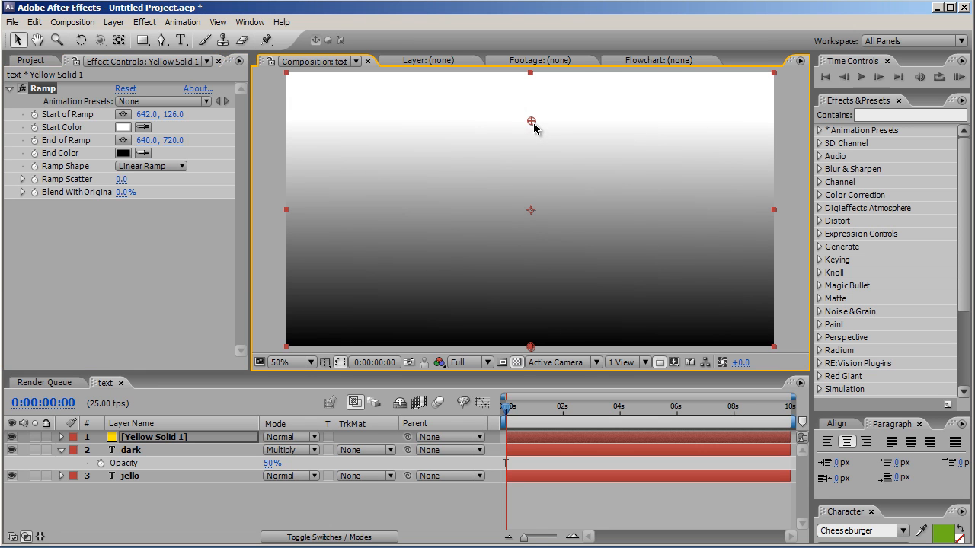
Step: Rename the yellow solid layer as ramp and set its blending mode to Screen
click(207, 440)
key(Return)
text(ramp)
key(Return)
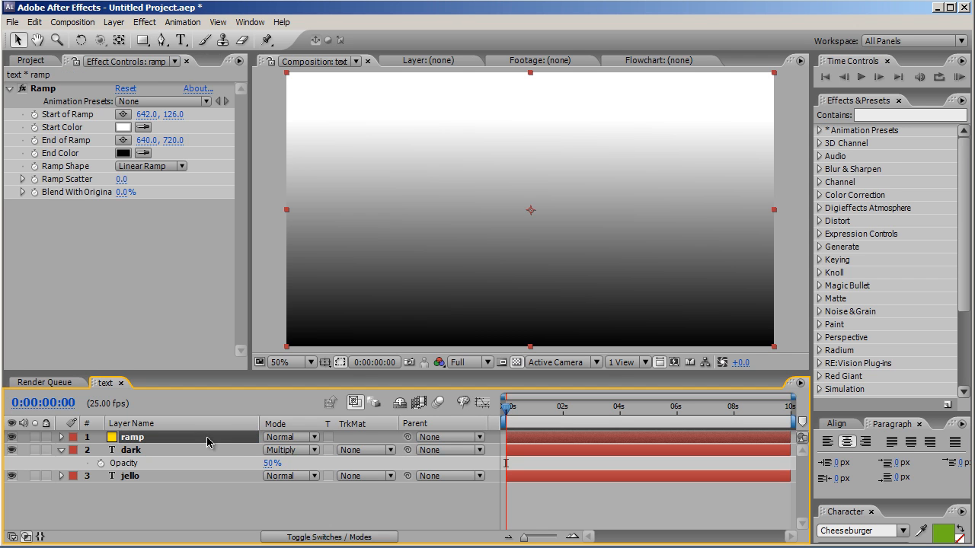
click(304, 442)
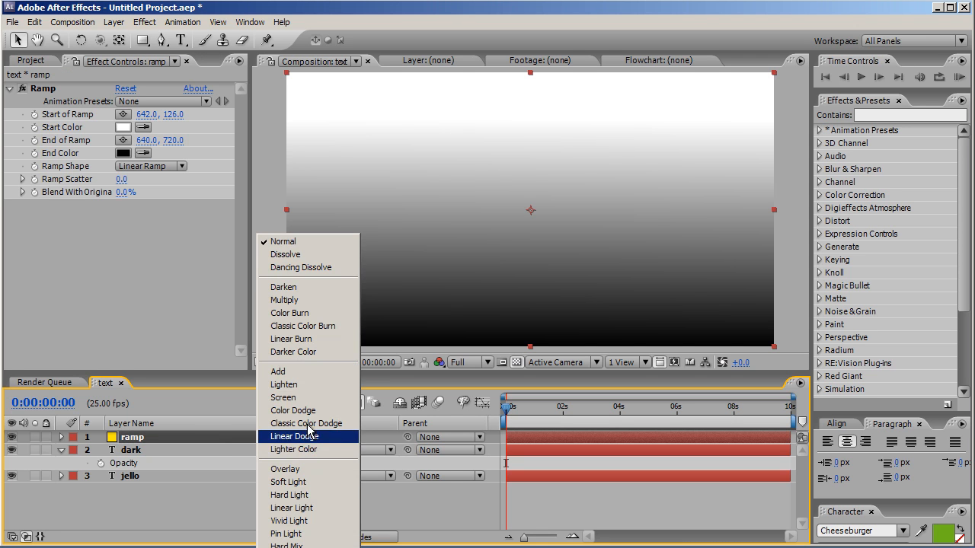
click(288, 398)
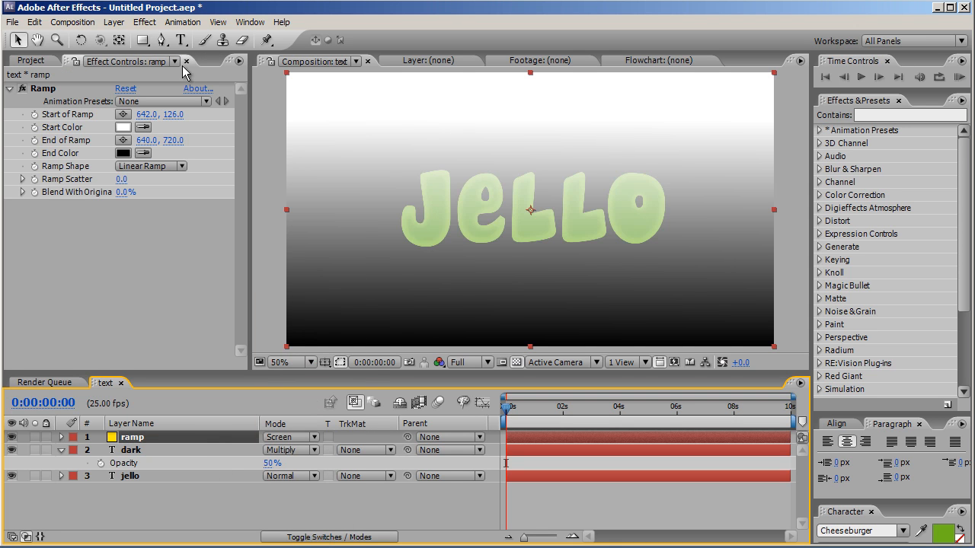
Step: Draw a closed Pen mask on the ramp layer, with a wavy lower edge across the upper part of the JELLO letters
click(162, 40)
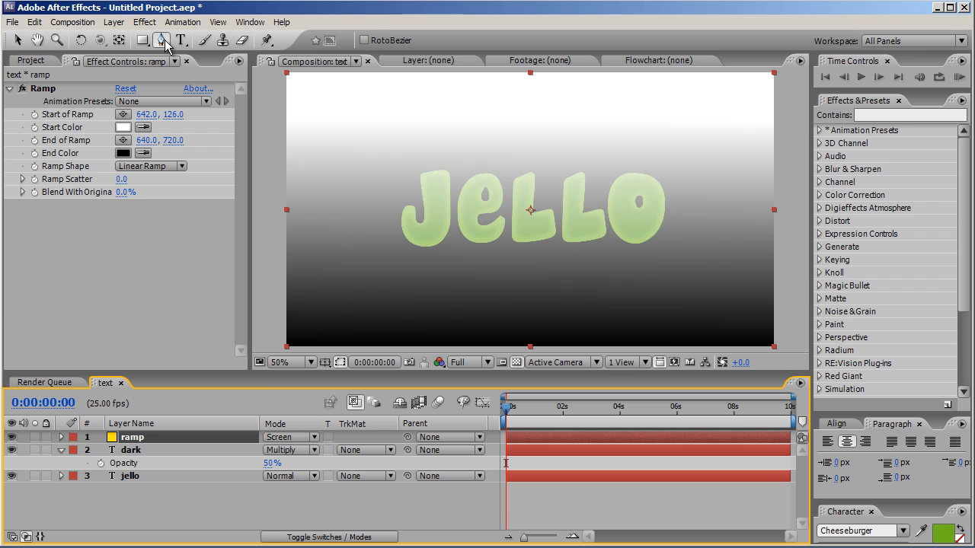
click(400, 183)
drag(507, 198, 612, 191)
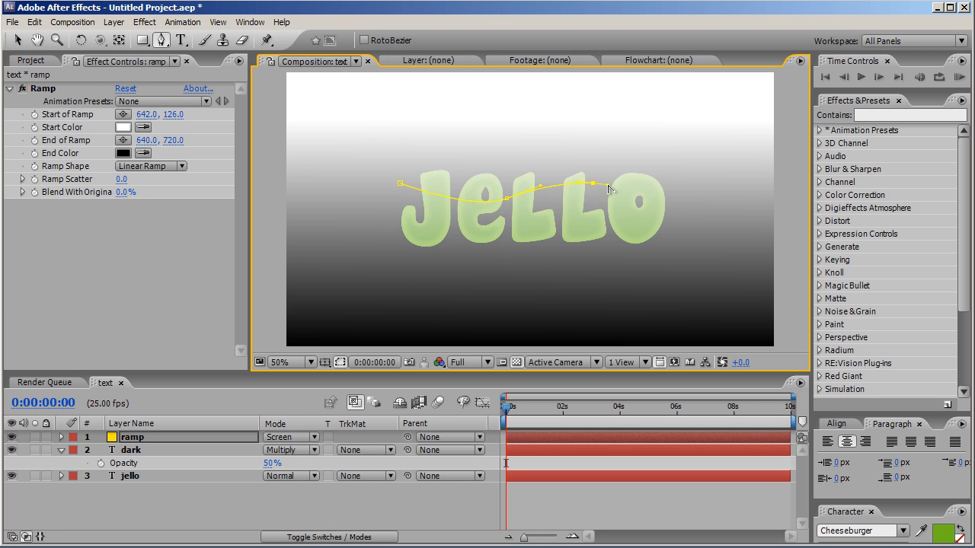
click(683, 202)
drag(689, 203, 703, 192)
click(683, 137)
click(403, 137)
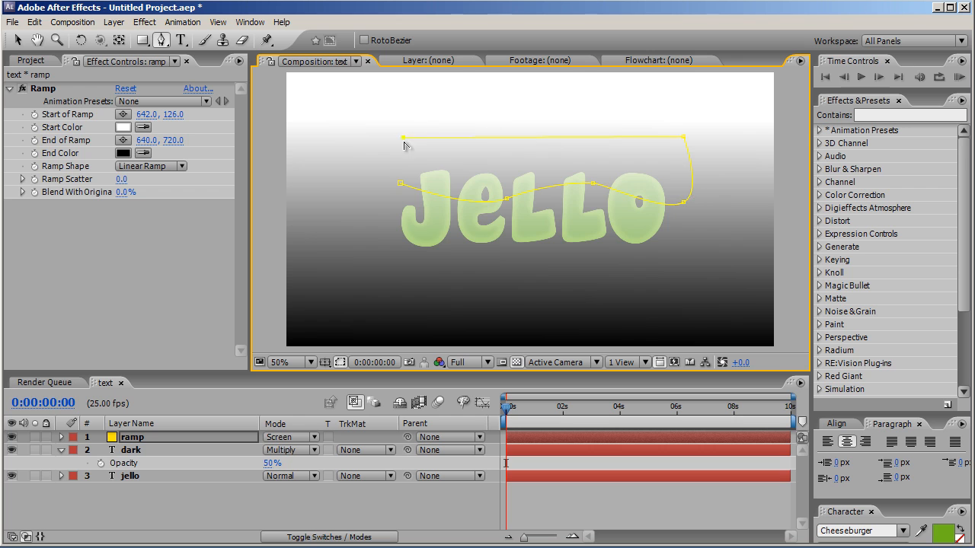
click(399, 186)
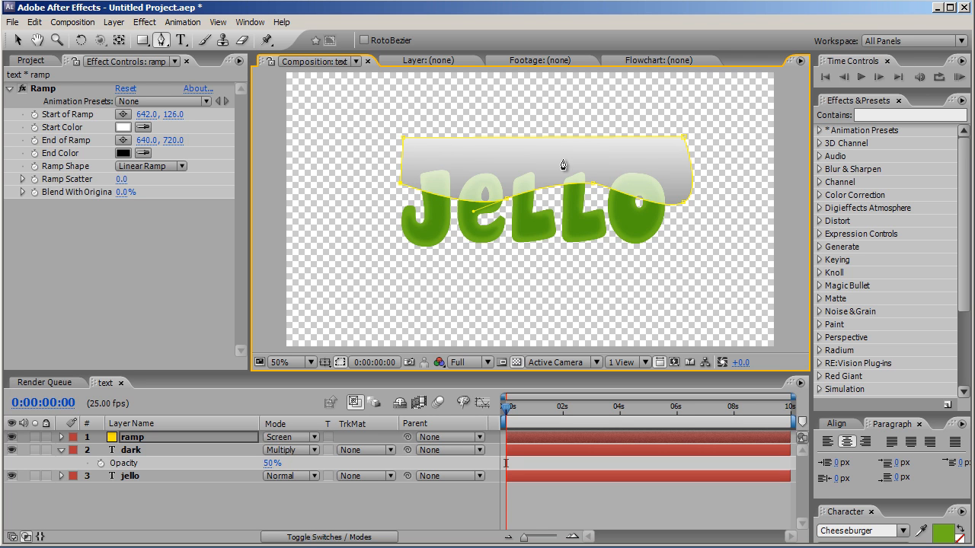
Step: Duplicate the jello text layer and rename the copy as mask
click(122, 476)
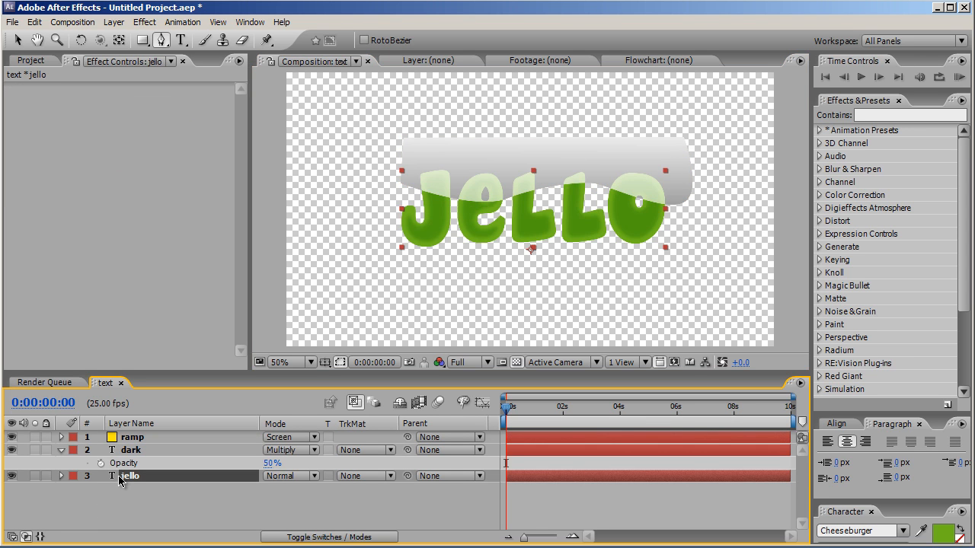
key(ctrl+d)
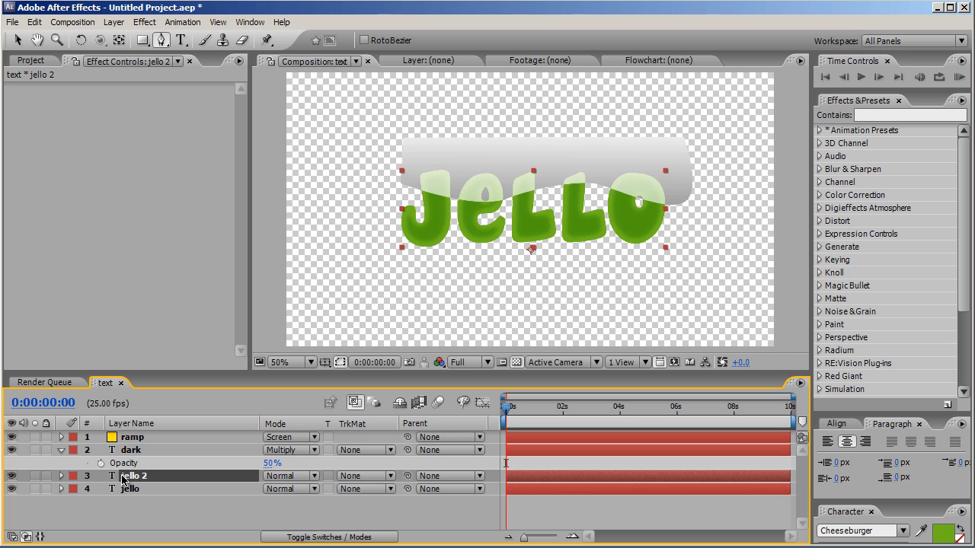
key(Return)
text(mask)
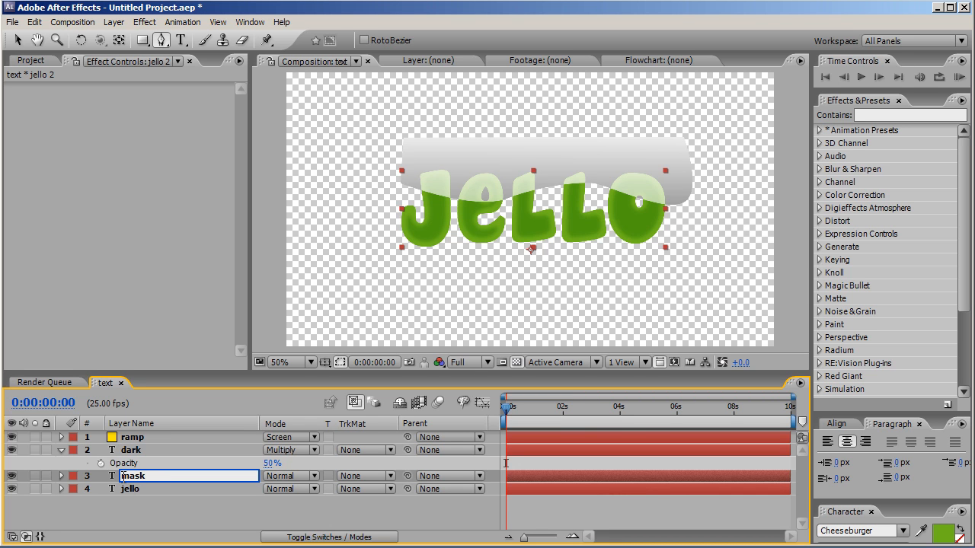
key(Return)
Step: Move the mask layer directly above the ramp layer and set the ramp layer's track matte to Alpha
drag(143, 477, 149, 441)
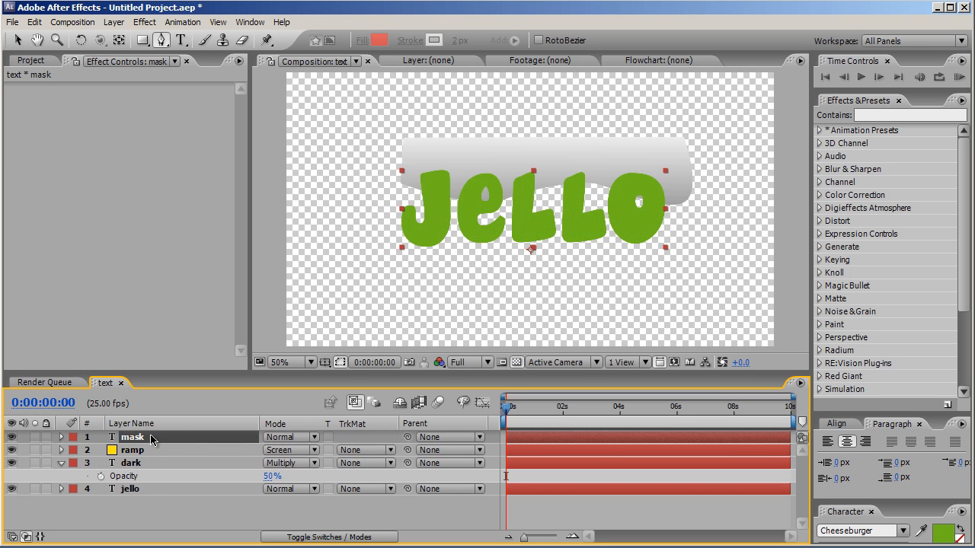
click(377, 455)
click(374, 464)
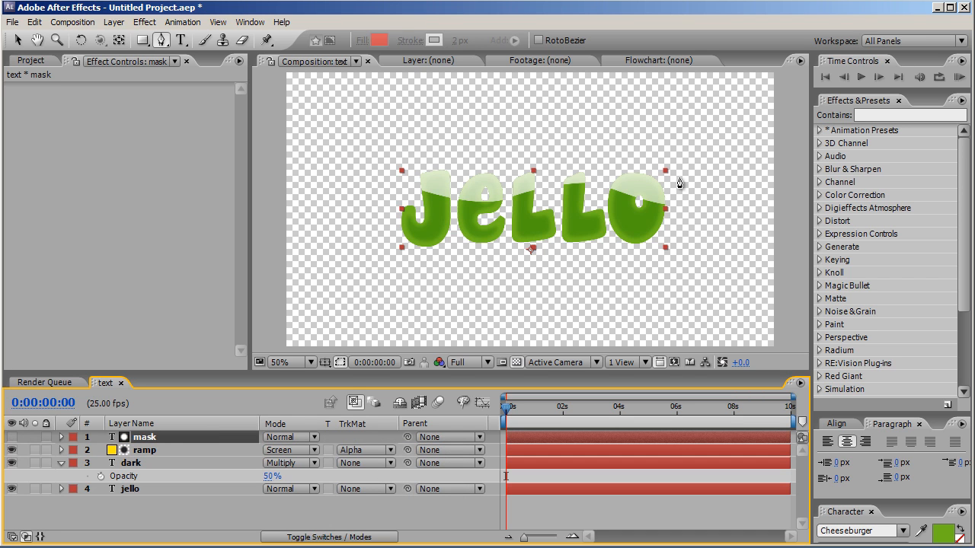
Step: Reveal the ramp layer's opacity and set it to 35%
click(204, 450)
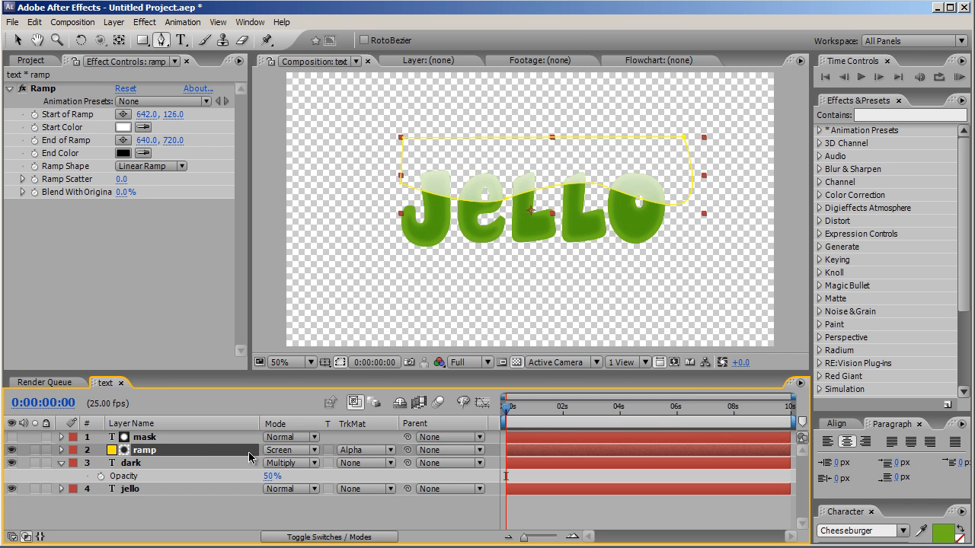
key(t)
click(272, 463)
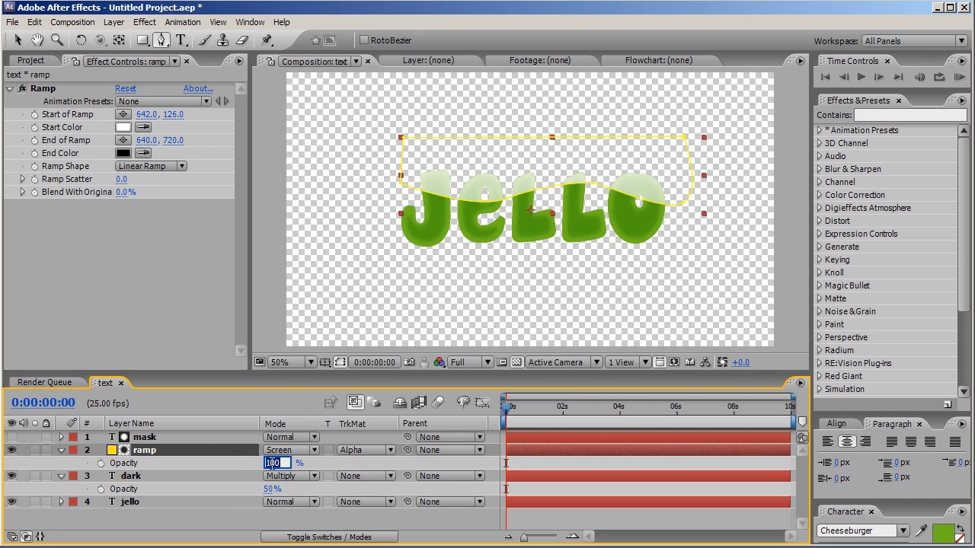
text(35)
key(Return)
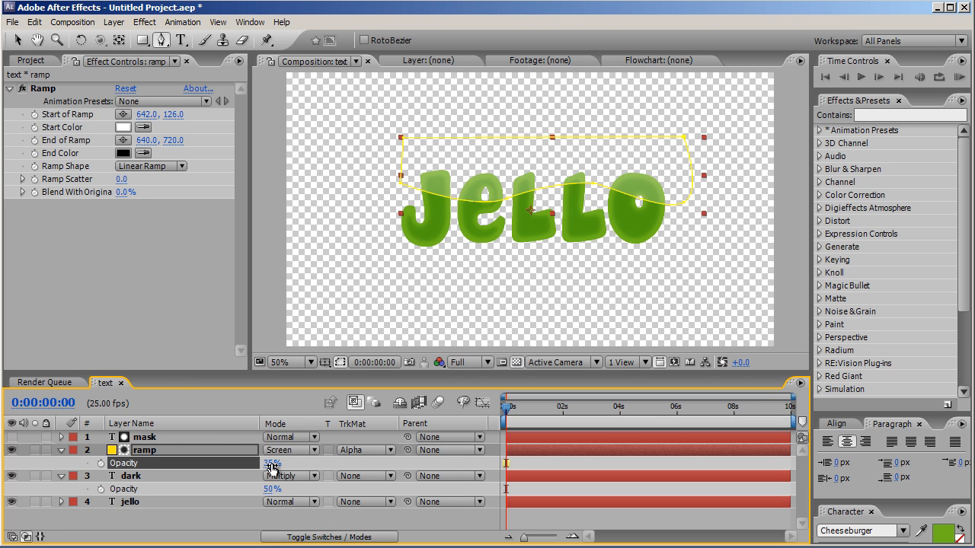
Step: Apply the Simple Choker effect to the mask layer and set Choke Matte to 20
click(217, 439)
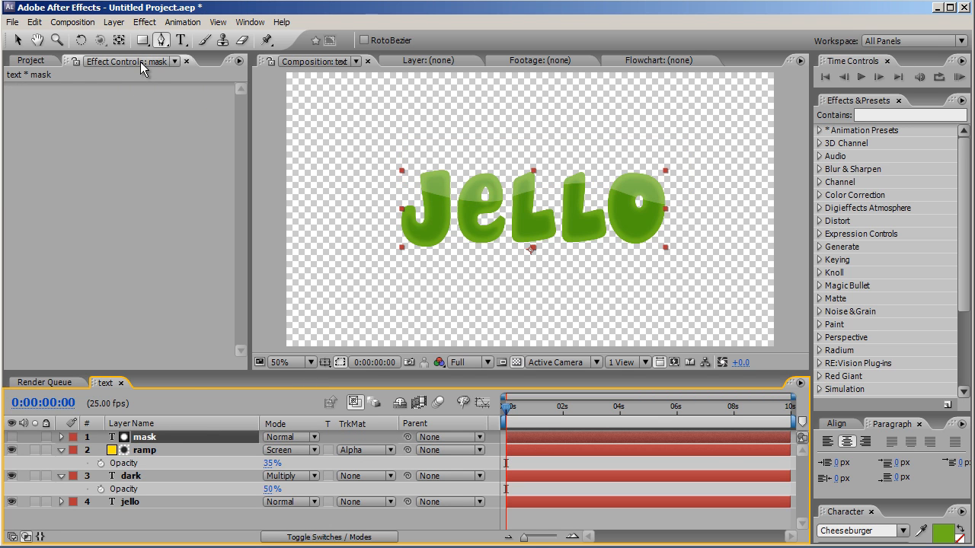
click(144, 22)
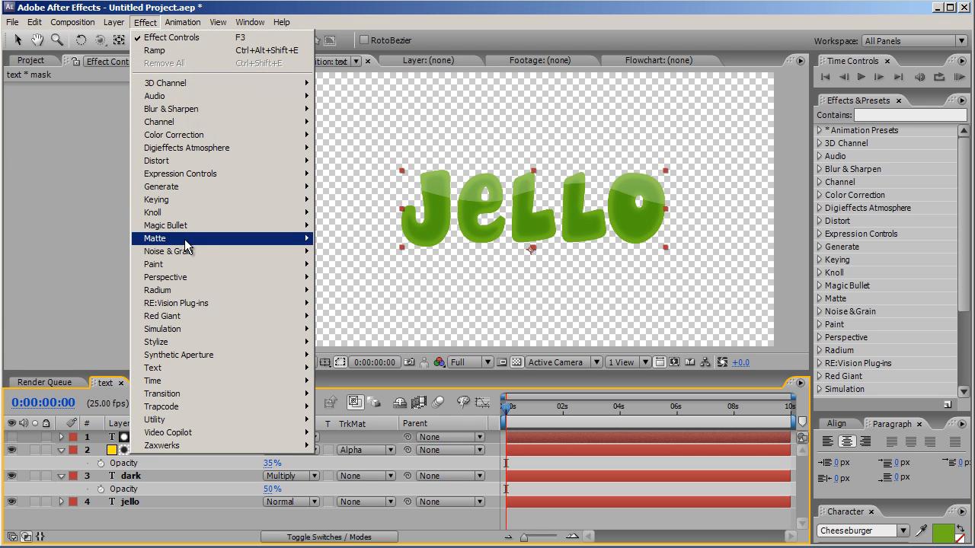
mouse_move(182, 240)
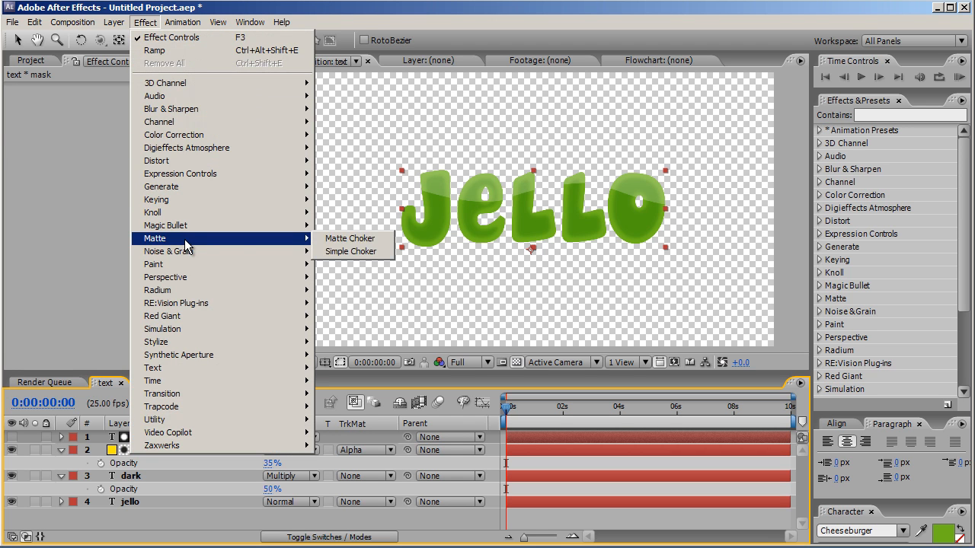
click(346, 252)
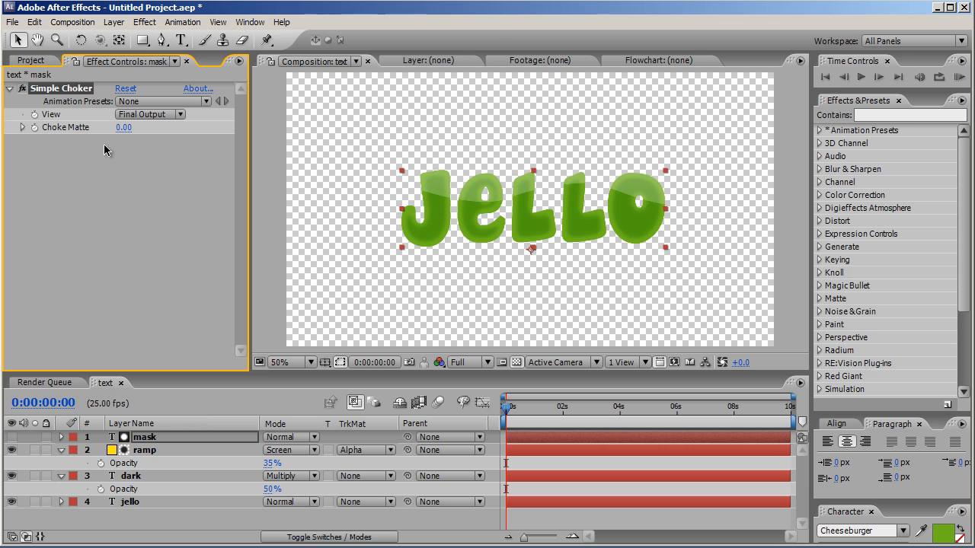
click(124, 128)
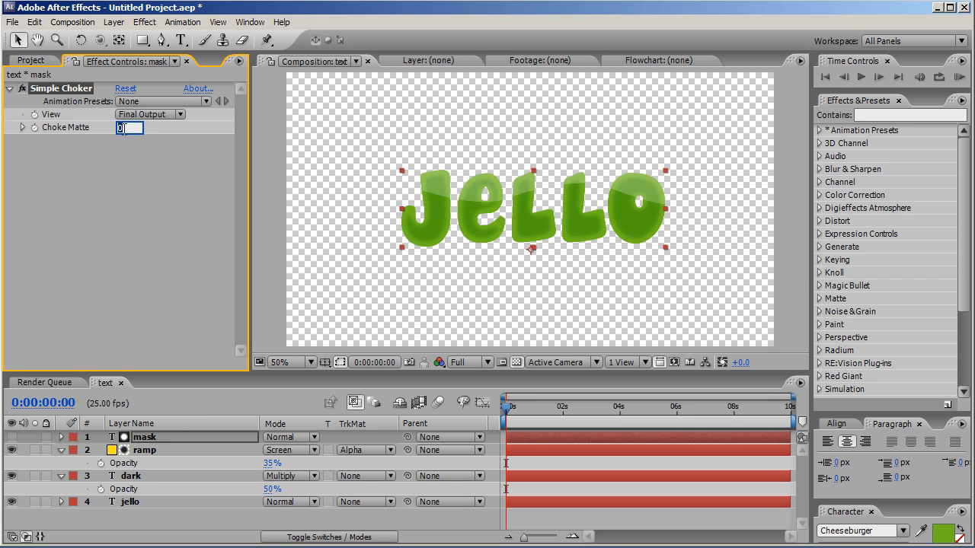
key(Return)
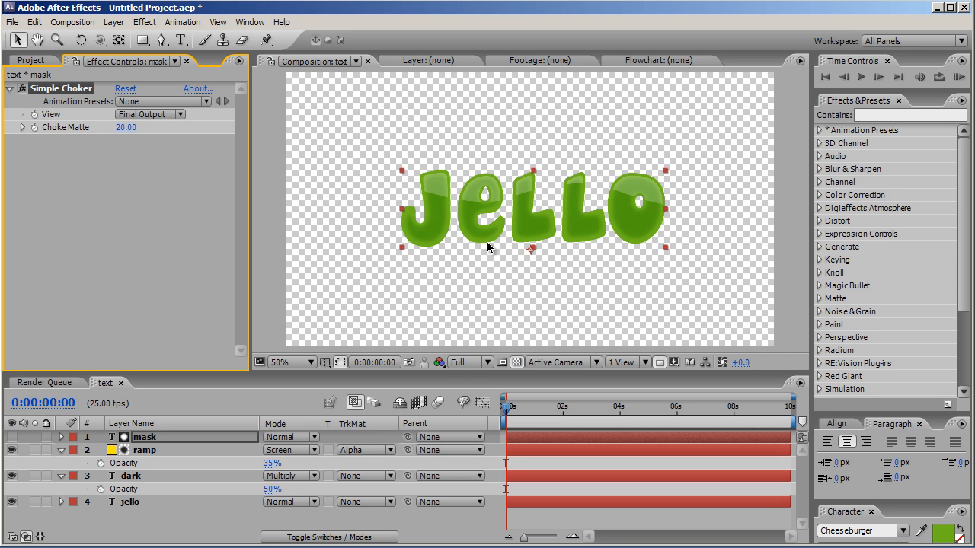
Step: Apply the Bevel Alpha effect to the jello layer and set its Light Angle to 0°
click(169, 503)
click(145, 22)
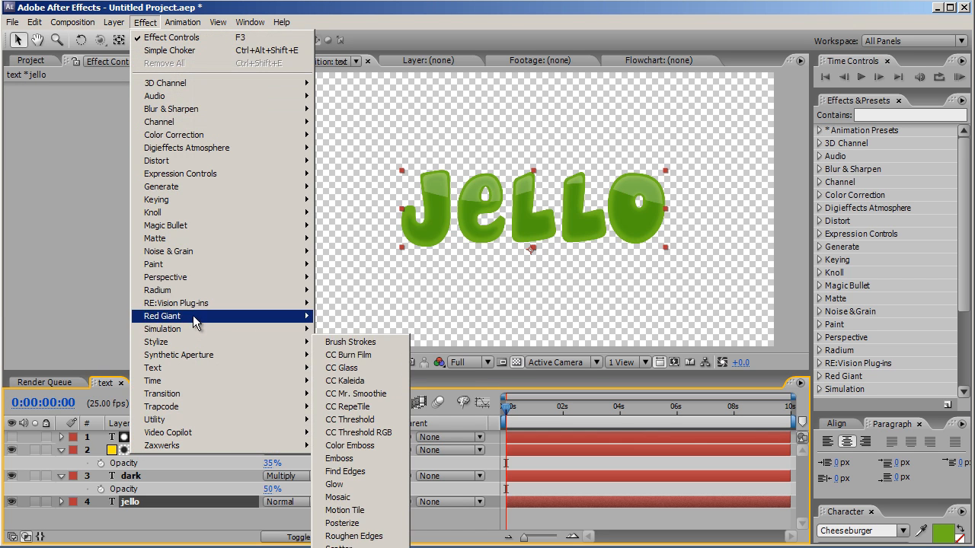
mouse_move(201, 279)
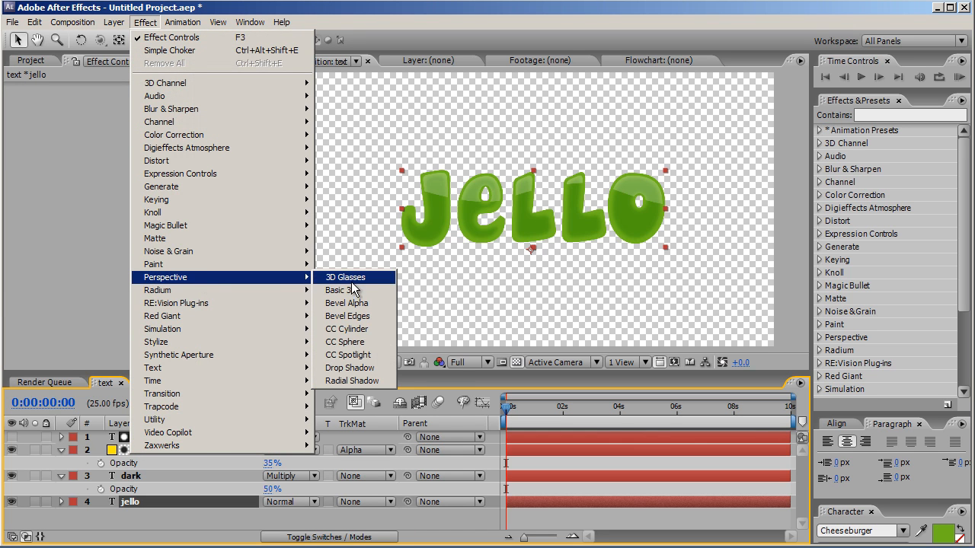
click(353, 303)
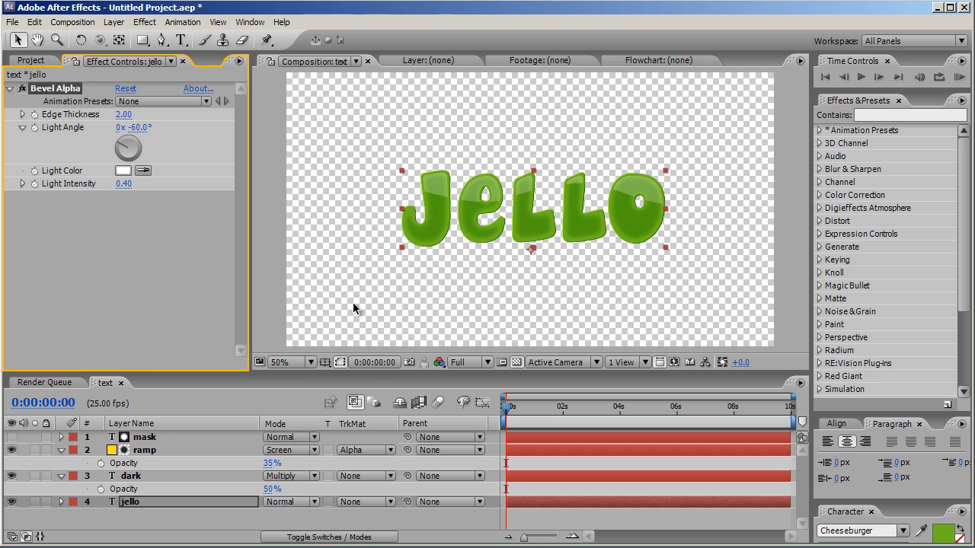
click(141, 127)
text(60)
key(Return)
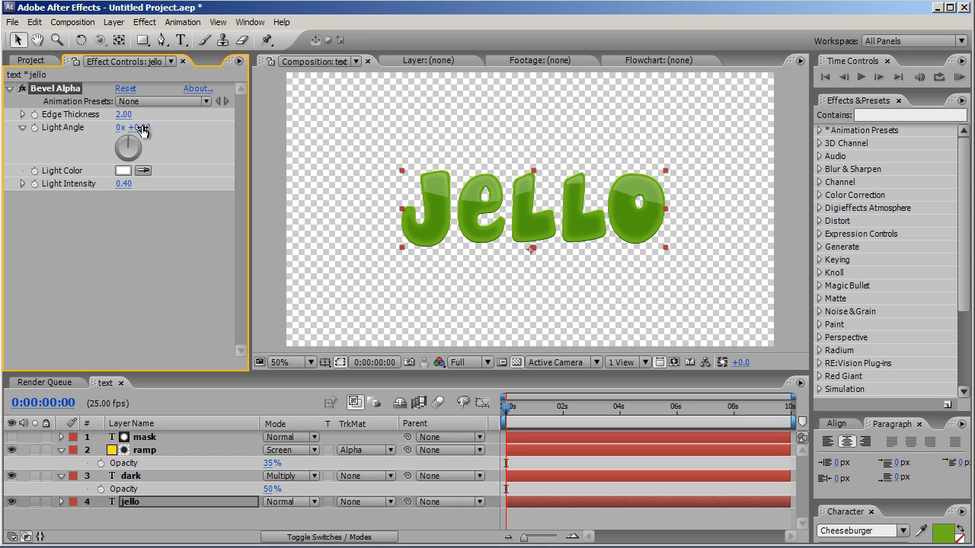
Step: Set the Bevel Alpha's Edge Thickness to 5 and its Light Intensity to 0.20
click(127, 116)
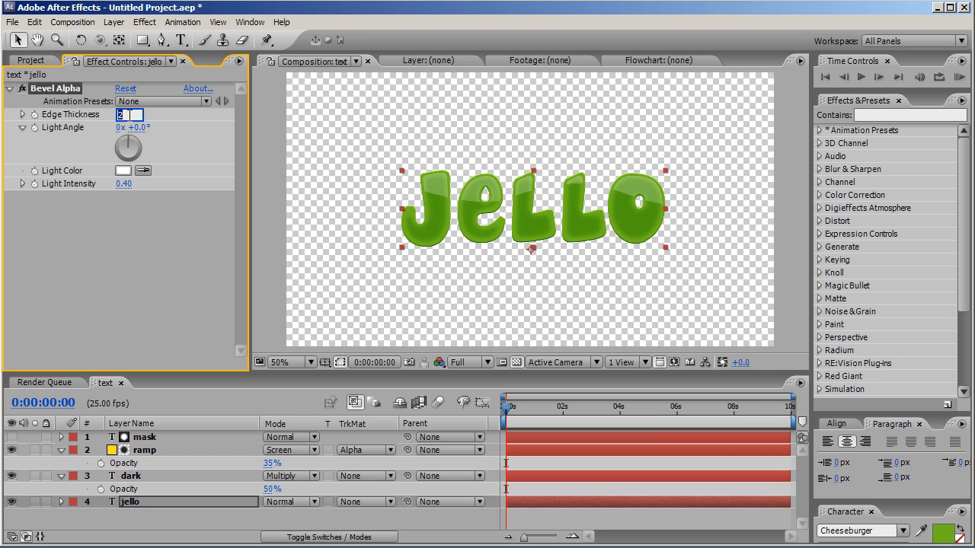
text(5)
key(Return)
click(120, 184)
drag(126, 184, 131, 185)
text(2)
click(116, 231)
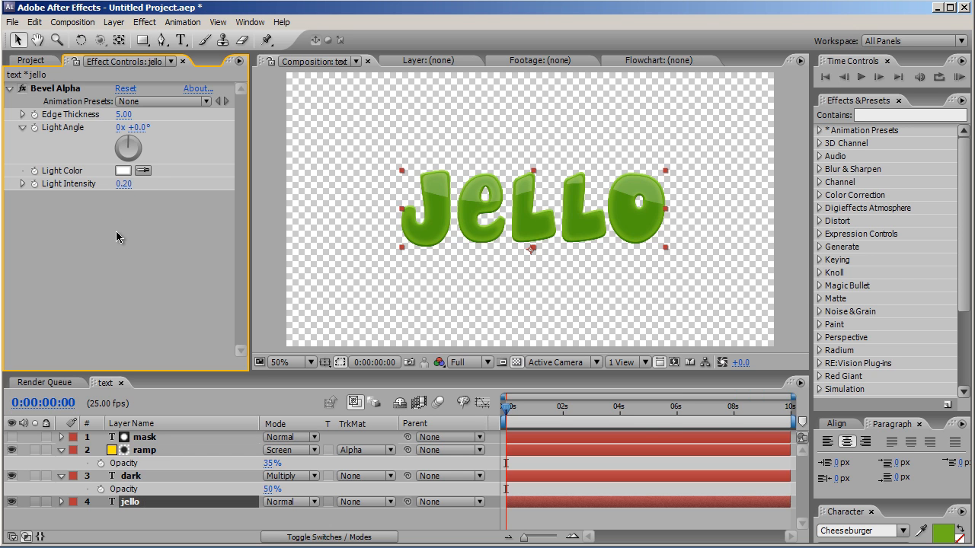
Step: Create a 1280 x 720, 25 fps, 10-second composition named animation and place the text composition in it
click(45, 62)
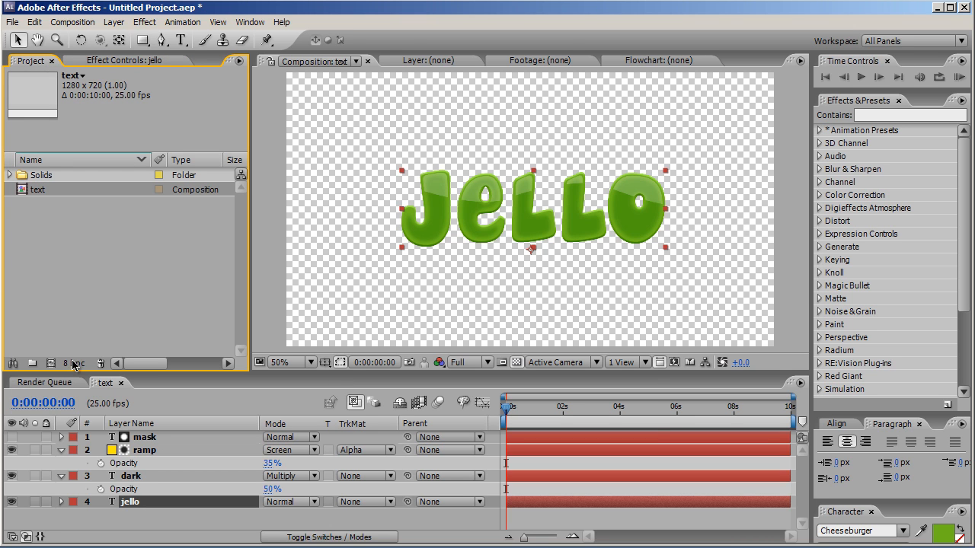
click(50, 363)
text(animation)
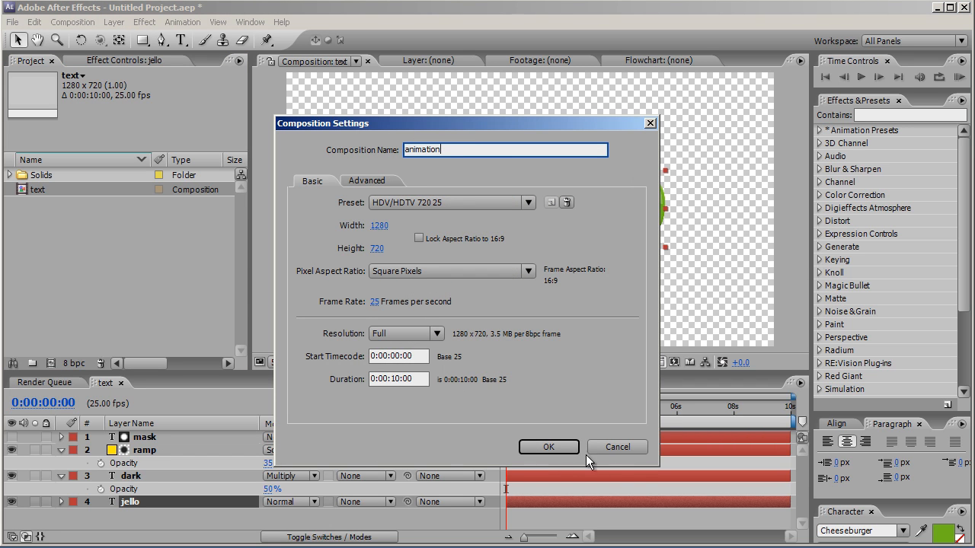
click(562, 449)
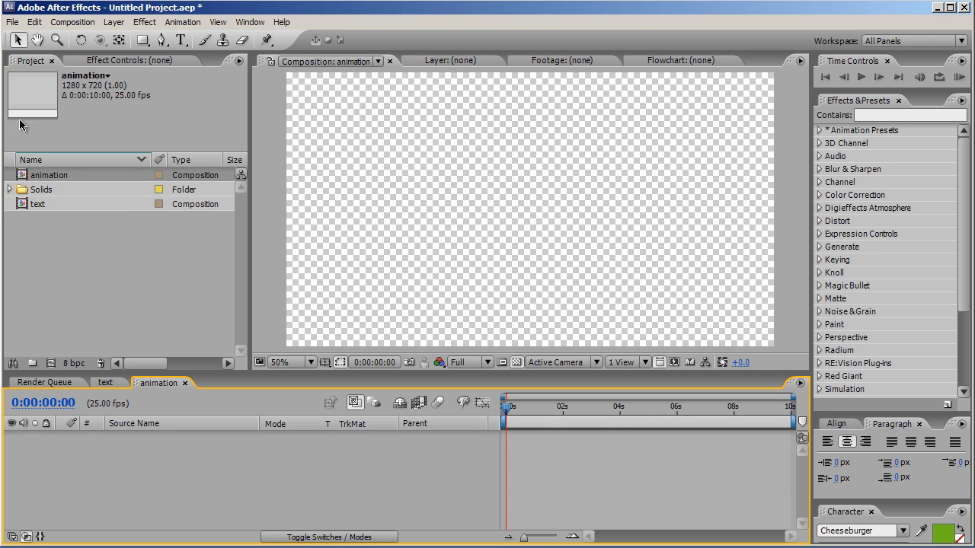
drag(42, 211, 94, 458)
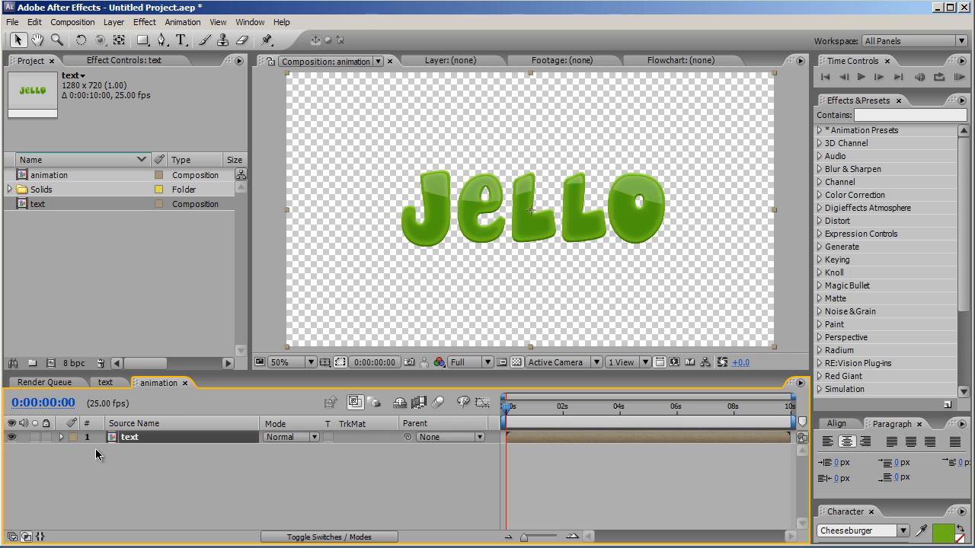
Step: Create a yellow 1280 x 720 solid in the animation composition and move it below the text layer
click(114, 22)
mouse_move(122, 38)
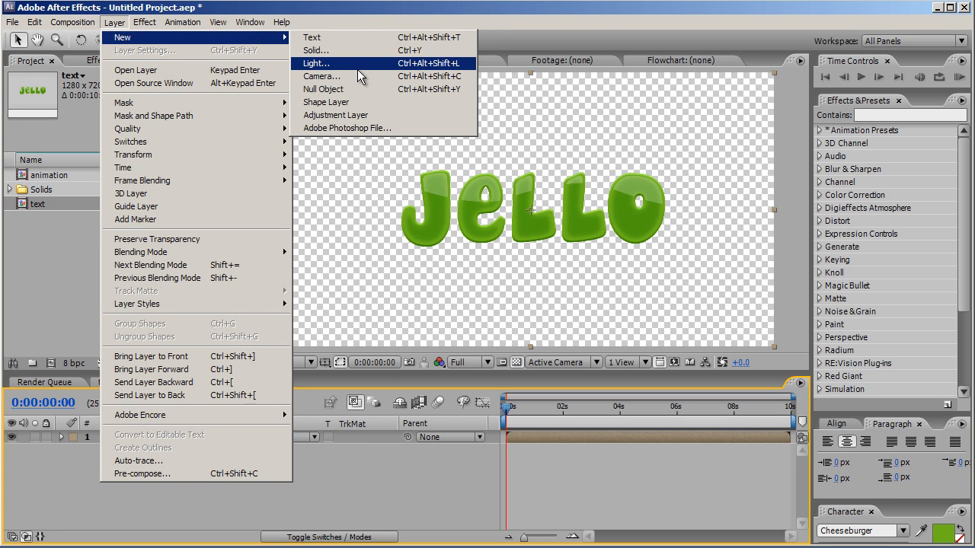
click(364, 60)
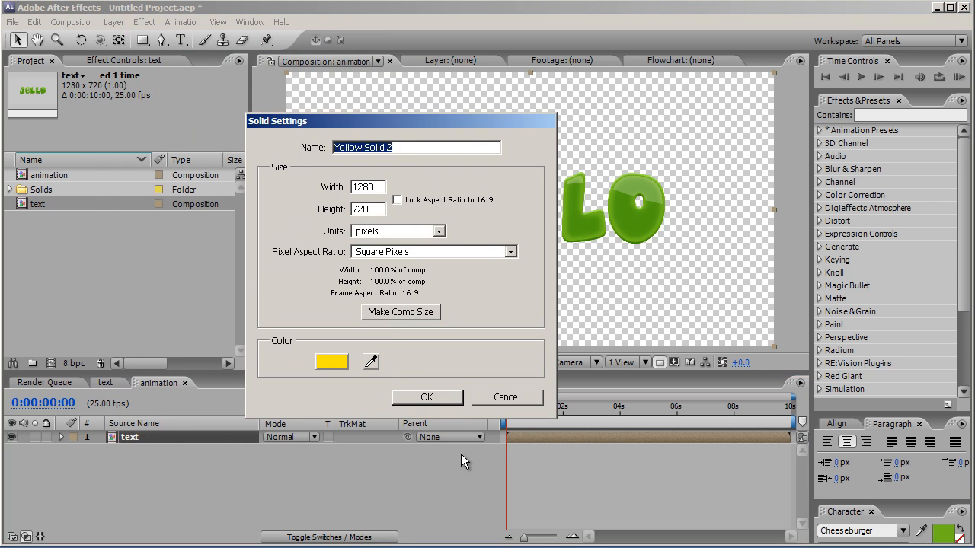
click(443, 406)
drag(214, 436, 200, 458)
Step: Rename the yellow solid layer in the animation composition as background
key(Return)
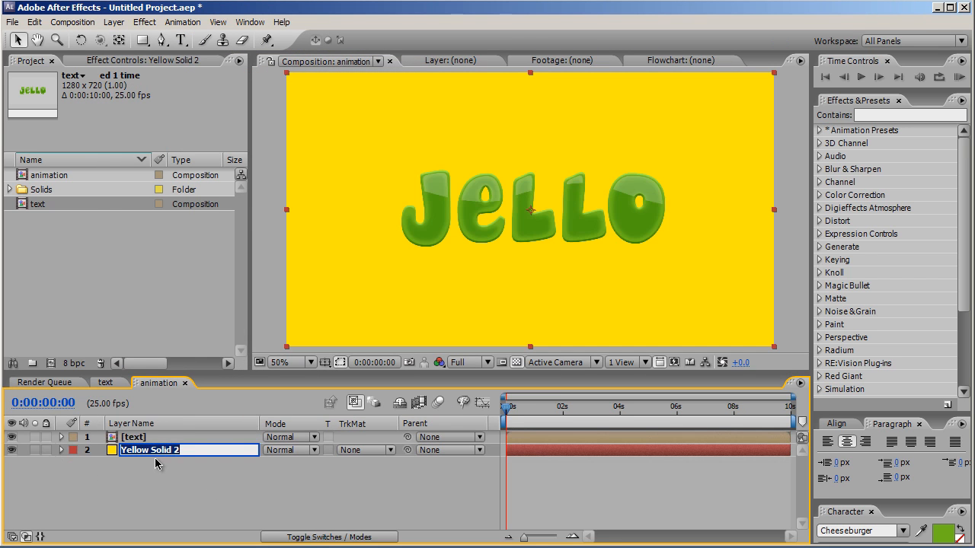
text(background)
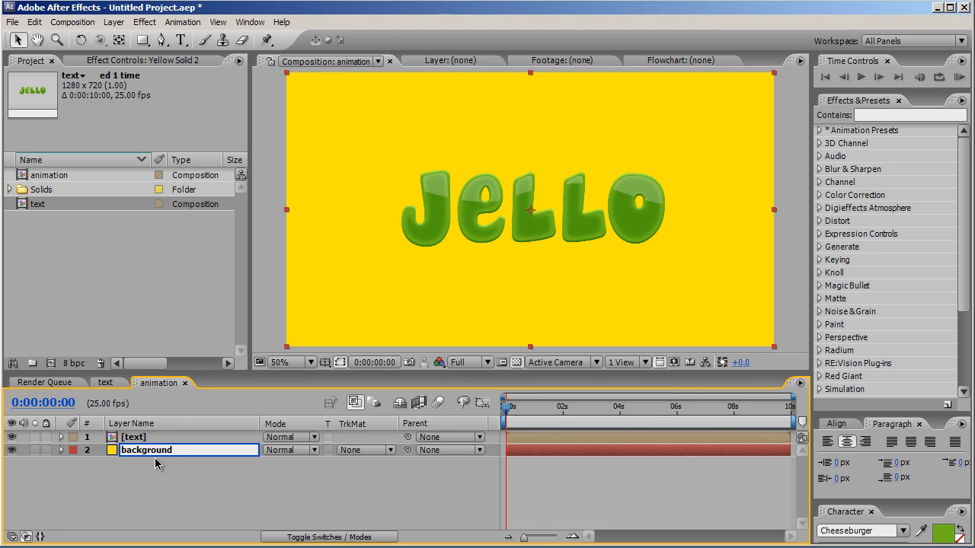
click(177, 491)
Step: Apply the Ramp effect to the background layer and set its Start Color to bright yellow (FCFF00)
click(195, 452)
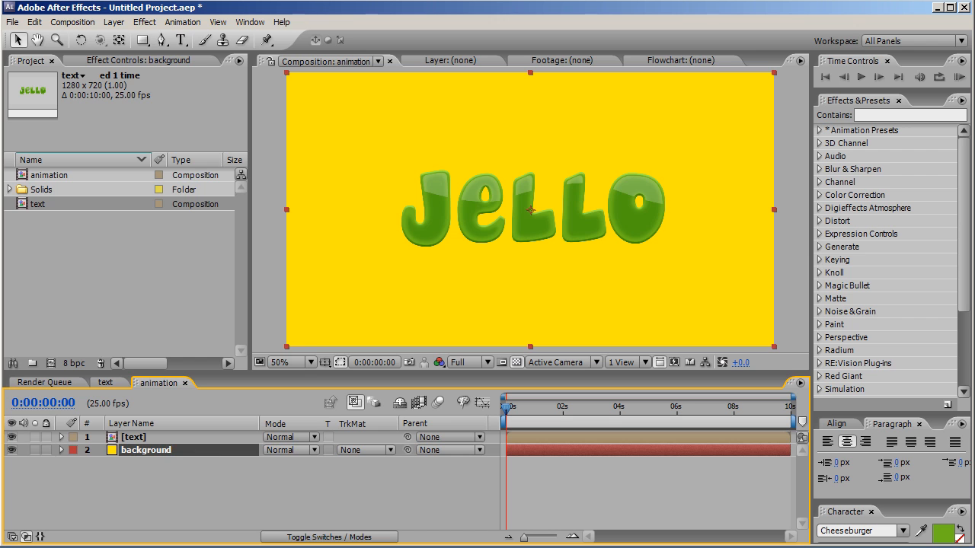
click(146, 23)
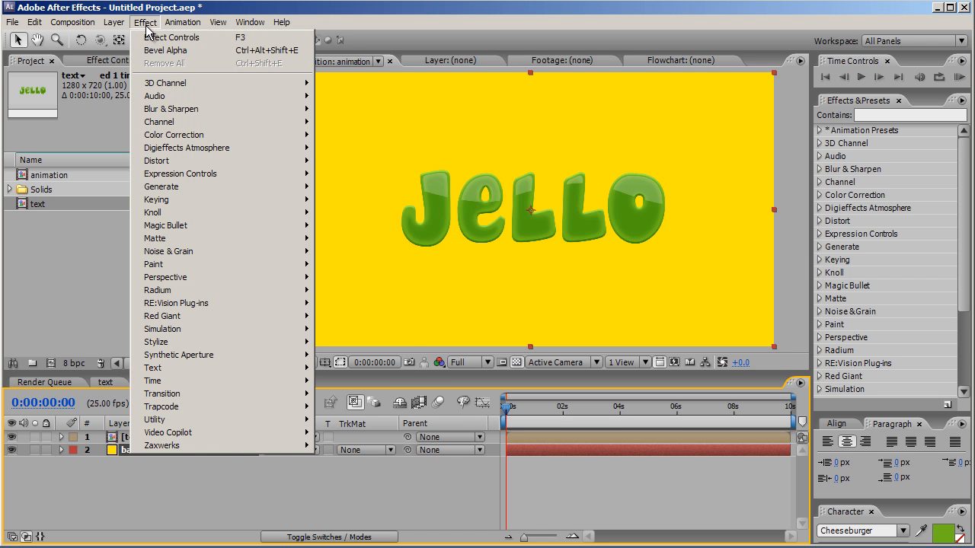
mouse_move(205, 187)
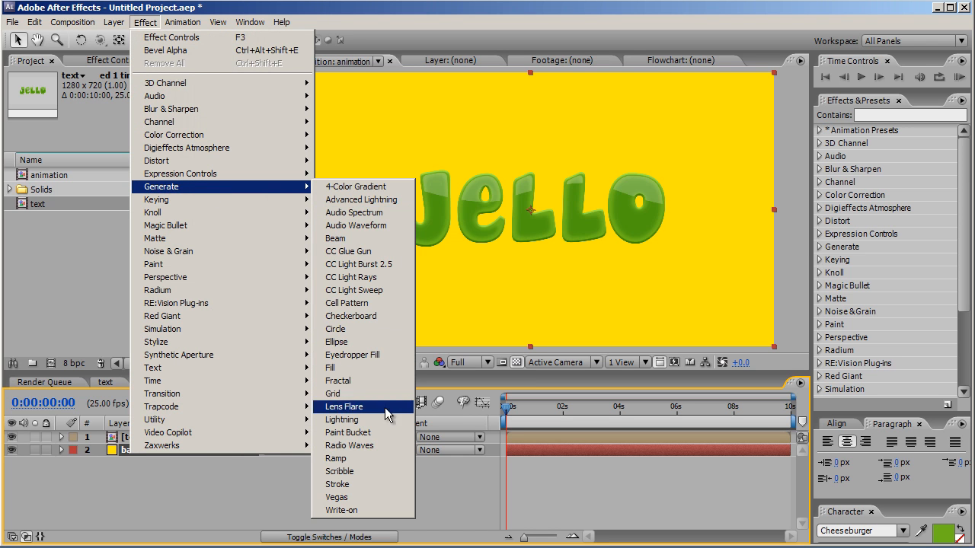
click(385, 458)
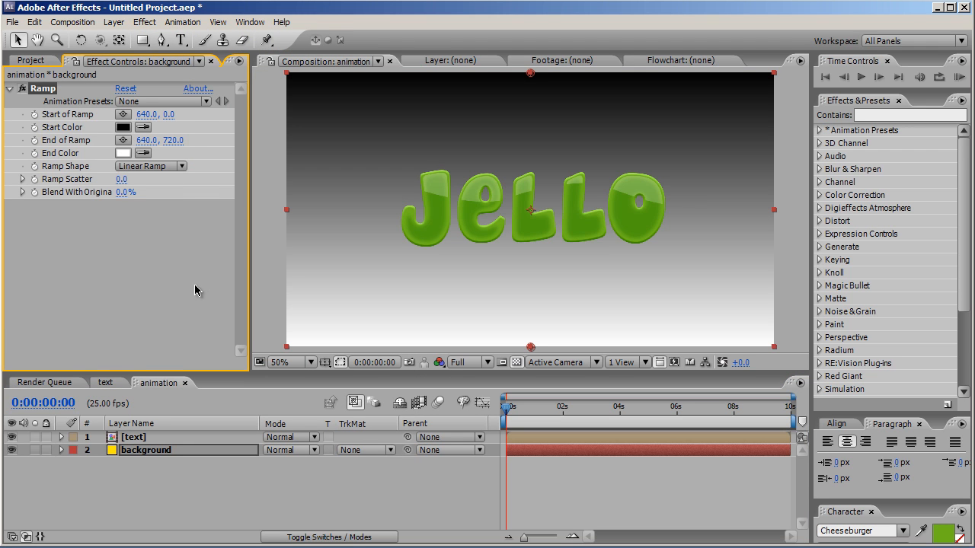
click(126, 130)
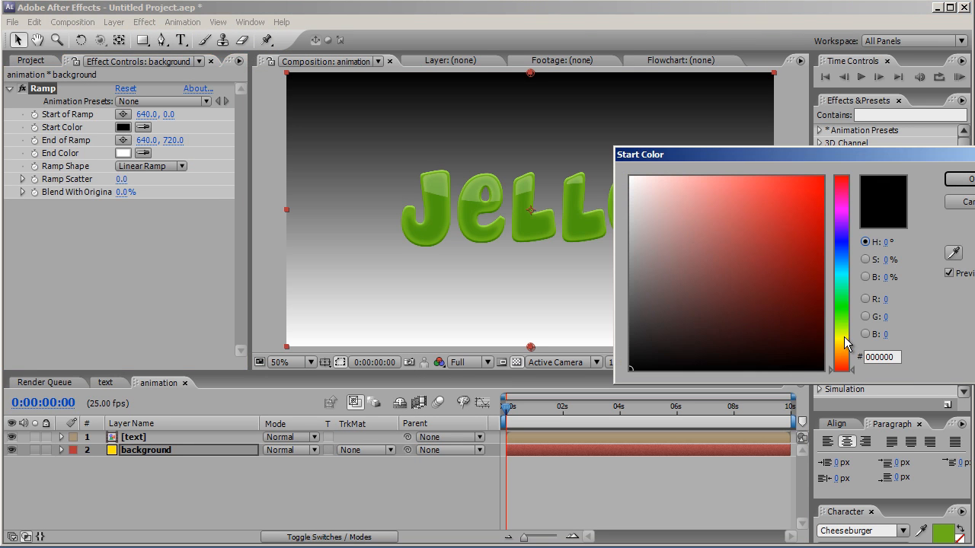
click(843, 338)
drag(814, 199, 833, 168)
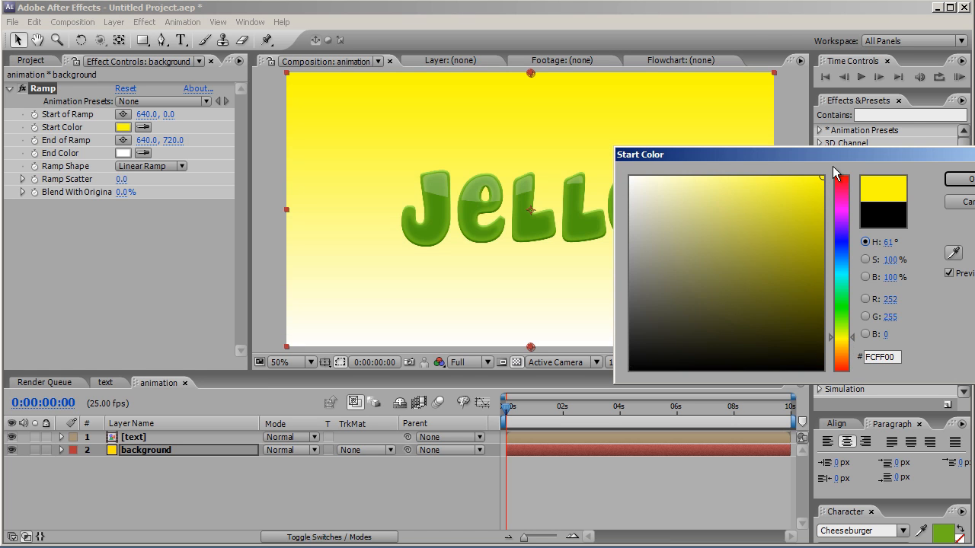
click(959, 178)
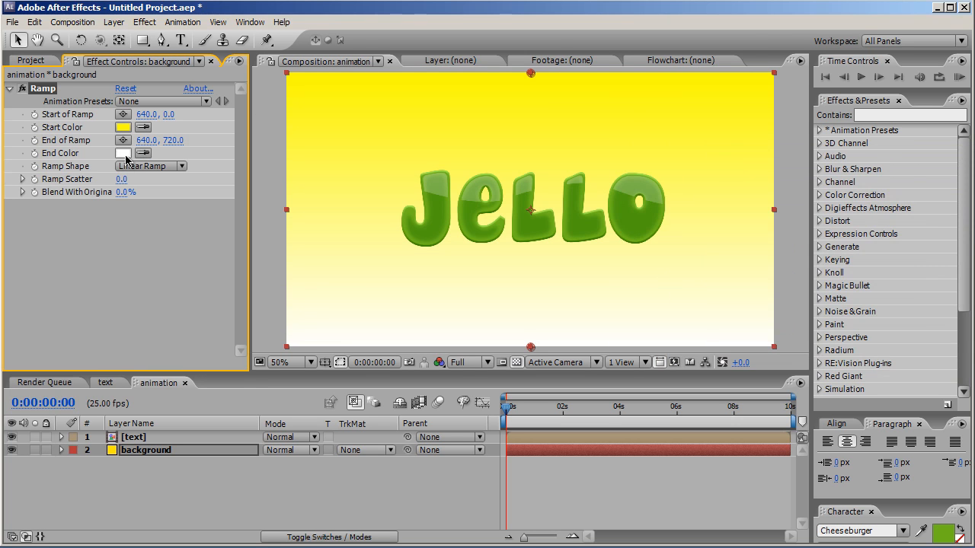
Step: Set the Ramp's End Color to orange (FF9C00) and its Ramp Shape to Radial Ramp
click(125, 154)
drag(852, 367, 854, 351)
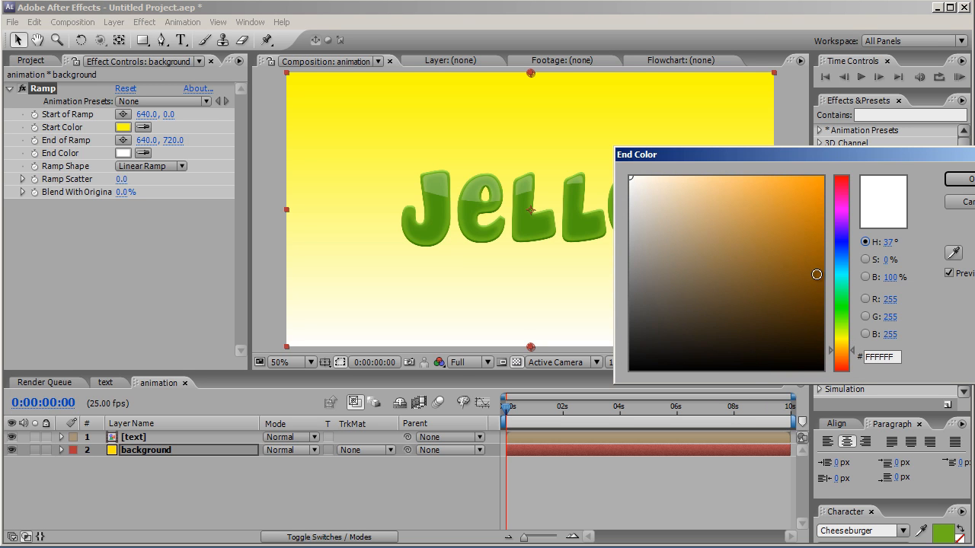
click(823, 177)
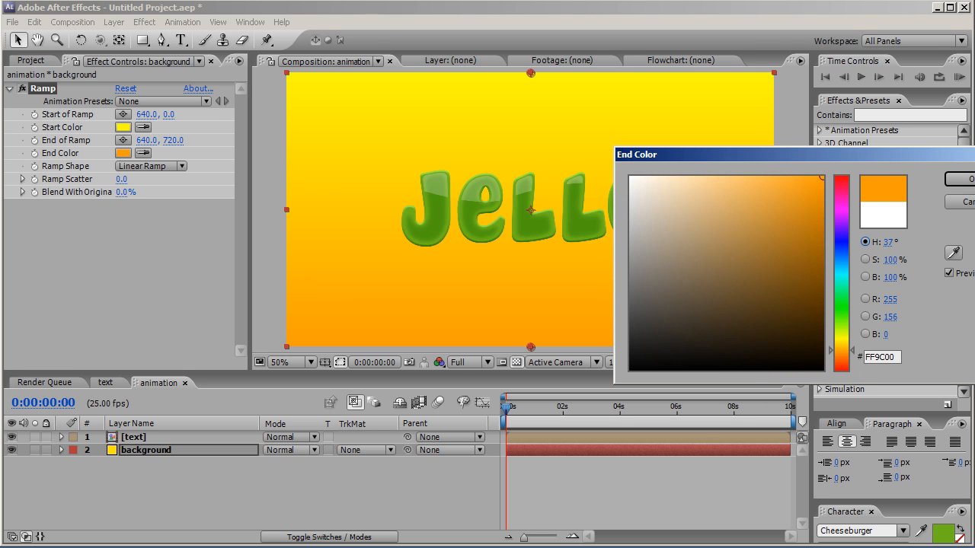
click(961, 179)
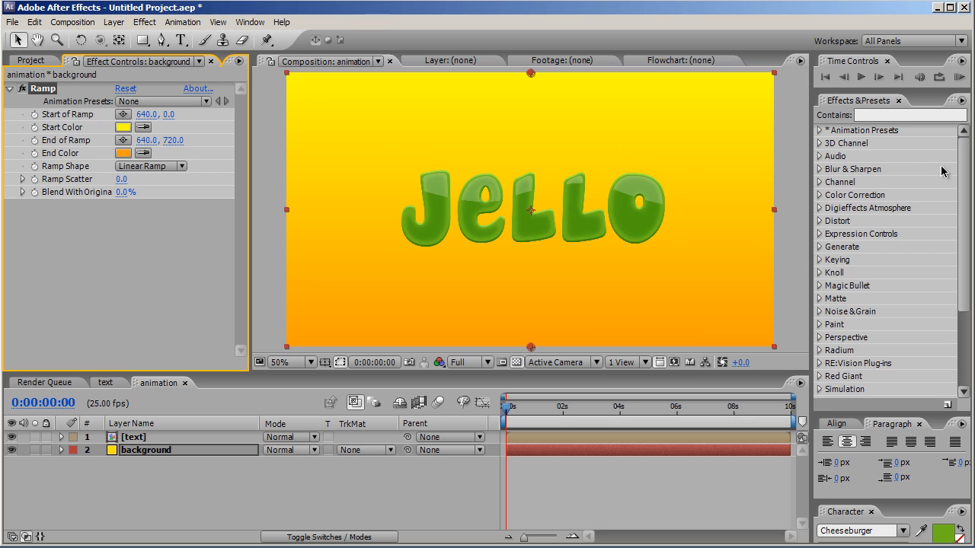
click(146, 167)
click(149, 183)
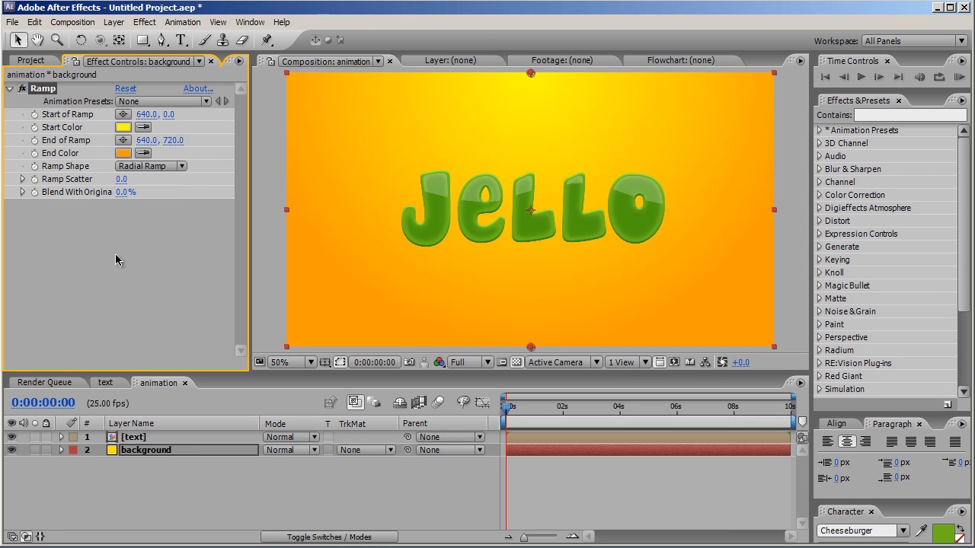
Step: Apply the Drop Shadow effect to the text layer in the animation composition
click(172, 437)
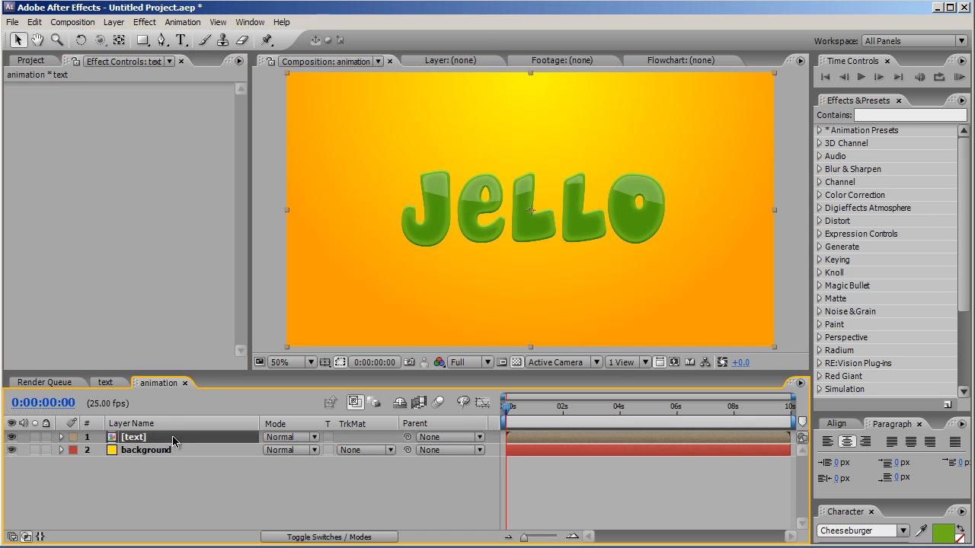
click(145, 23)
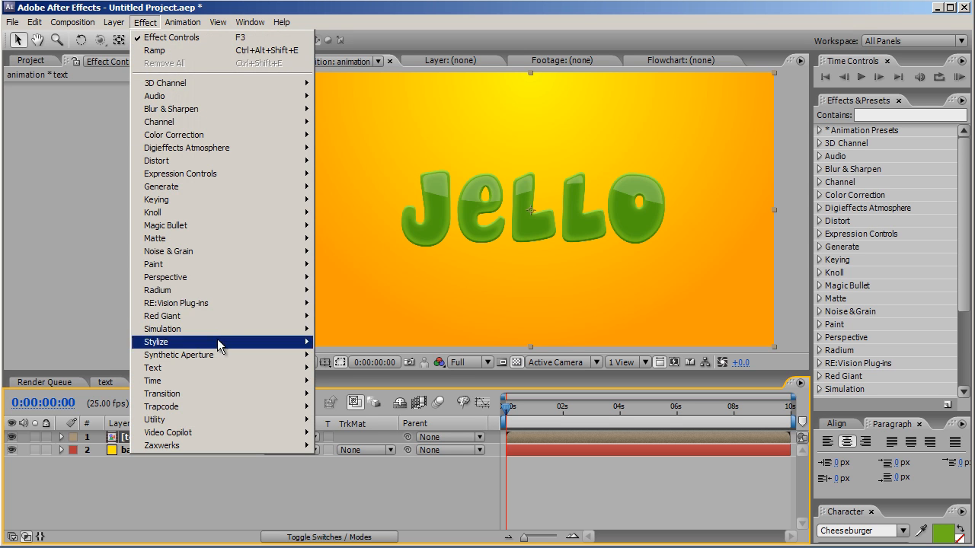
mouse_move(230, 279)
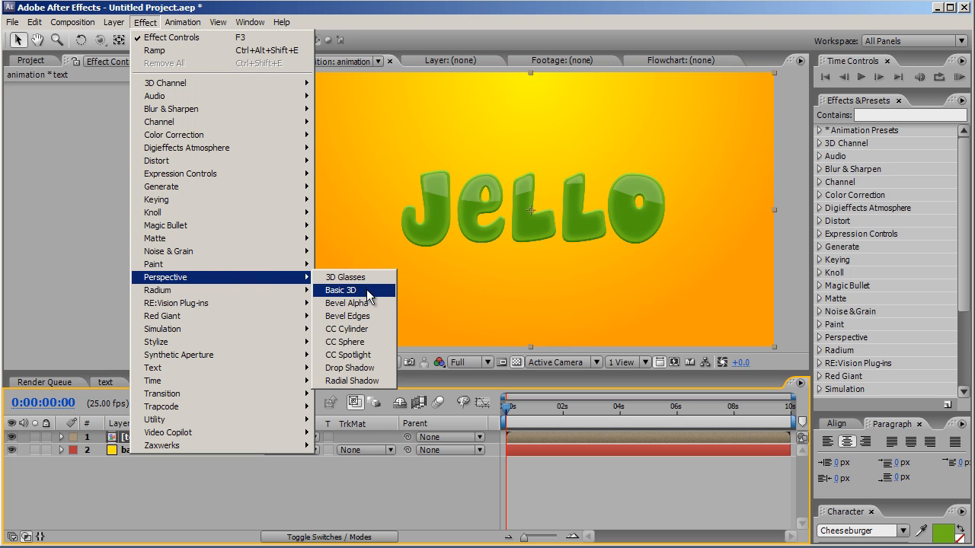
click(365, 370)
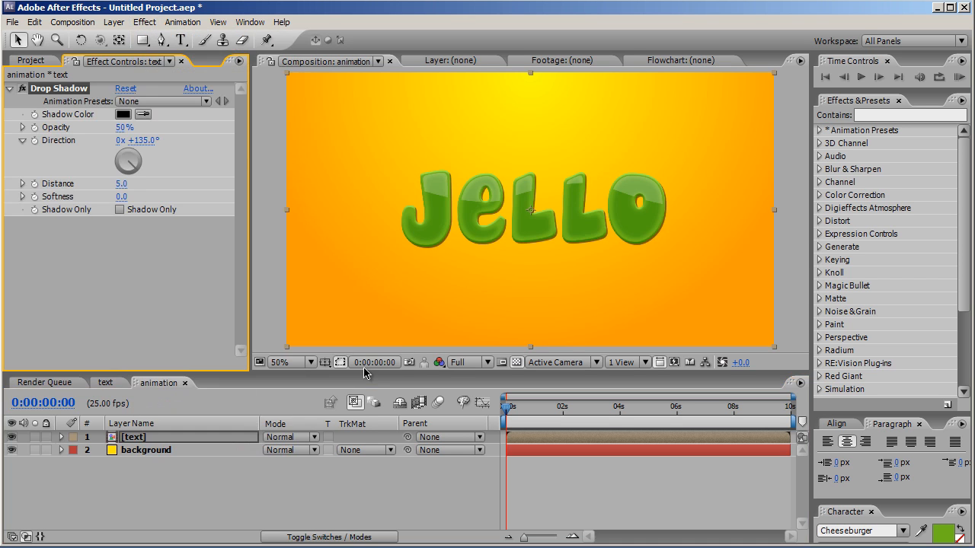
Step: Set the Drop Shadow's Distance to 40 and its Direction to 180°
click(122, 185)
text(40)
key(Return)
click(142, 142)
text(180)
key(Return)
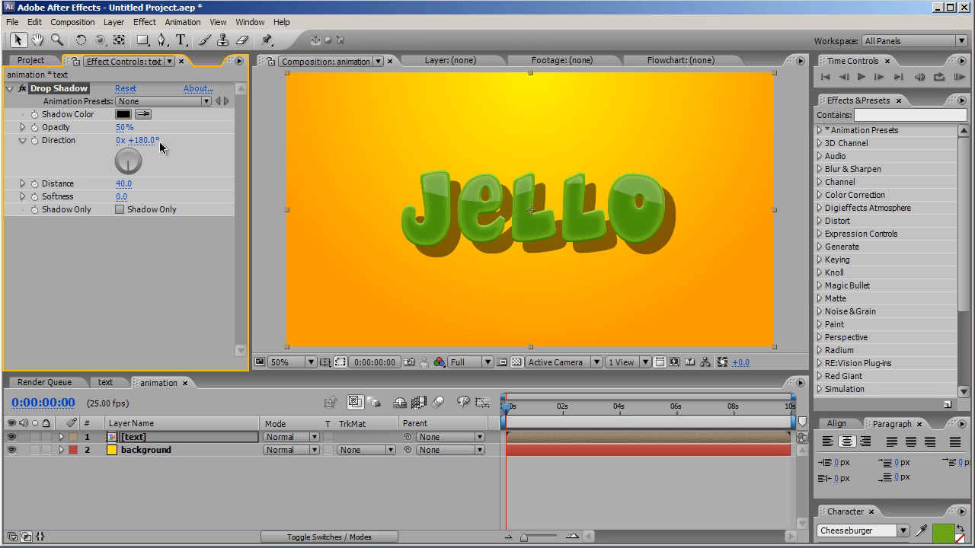
Step: Lower the Drop Shadow's Opacity to 35% and raise its Softness to 61
click(124, 127)
drag(124, 128, 88, 126)
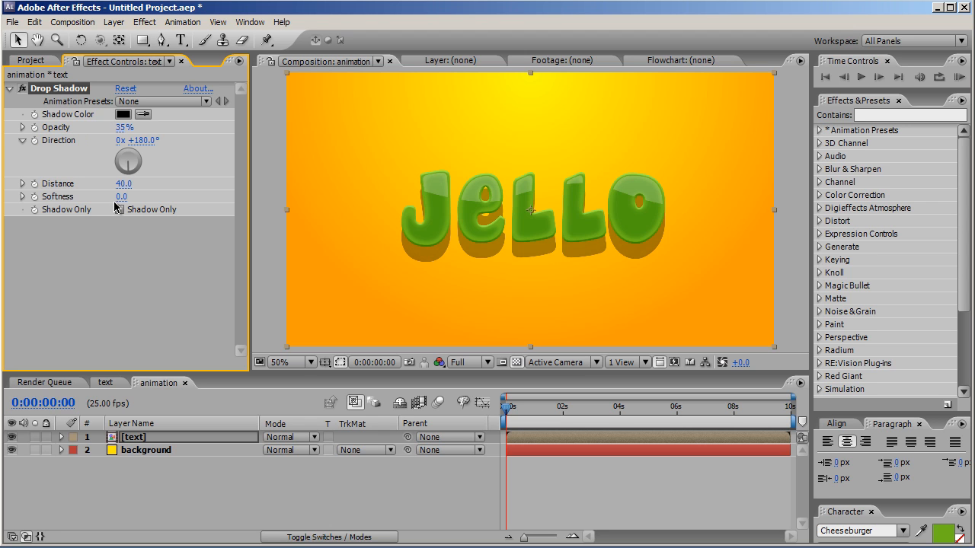
drag(122, 197, 167, 196)
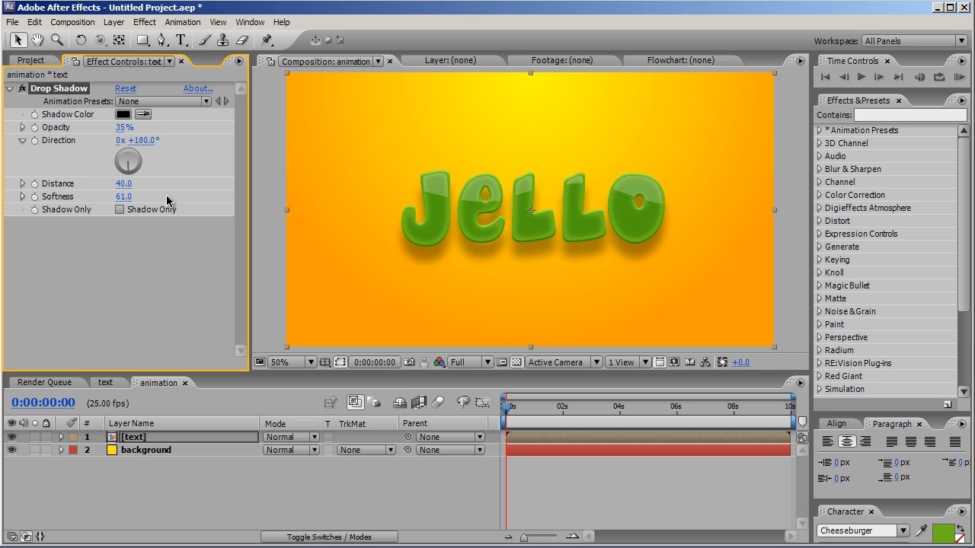
Step: Apply the Warp distortion effect to the text layer with the Wave warp style and a Bend of 0
click(145, 440)
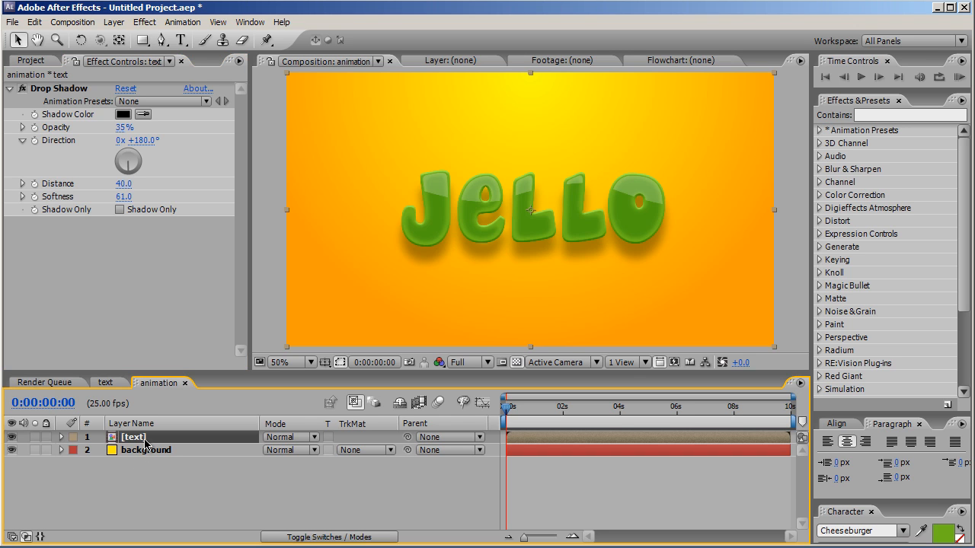
click(147, 23)
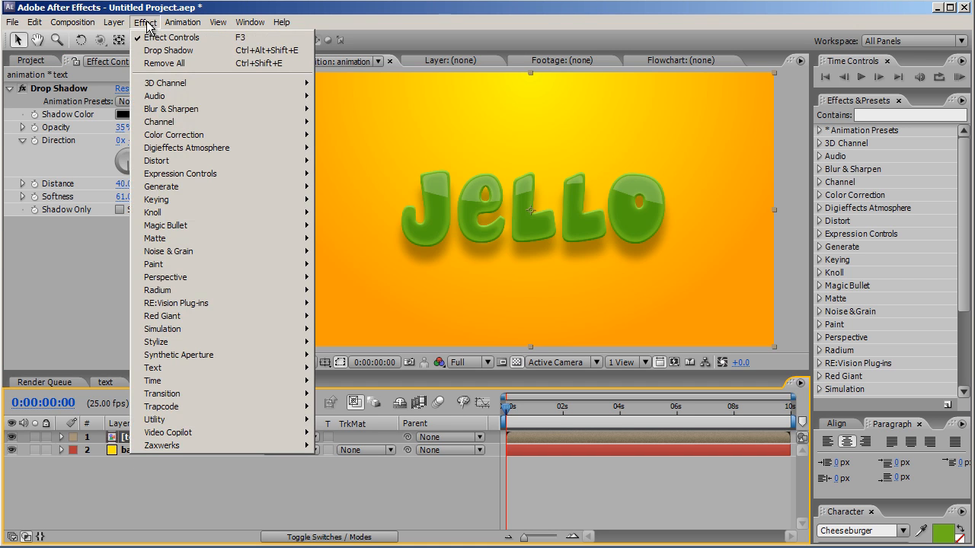
mouse_move(160, 162)
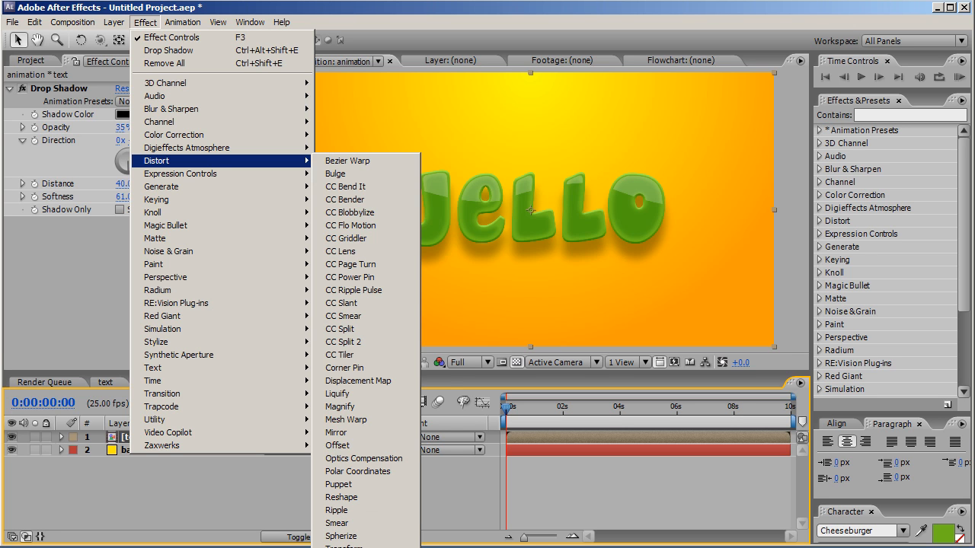
click(335, 547)
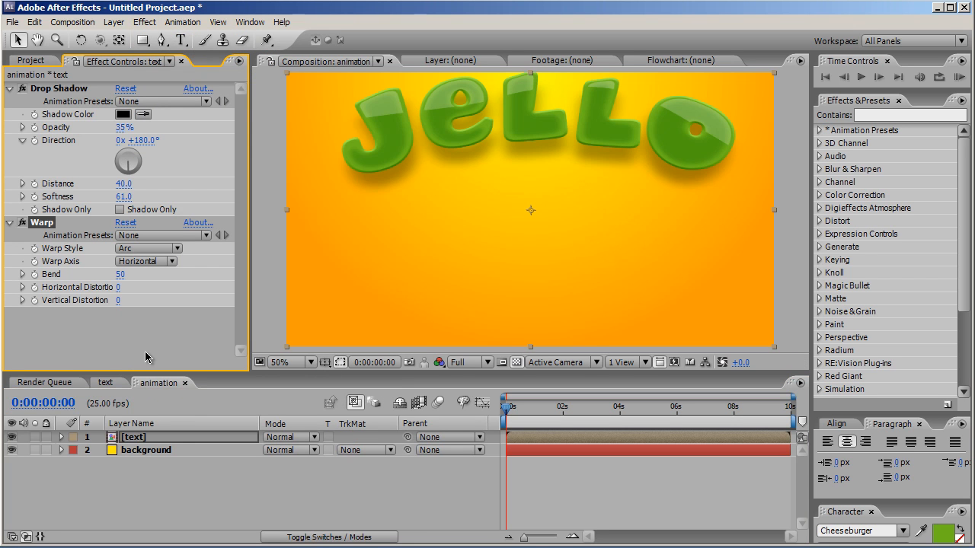
click(148, 249)
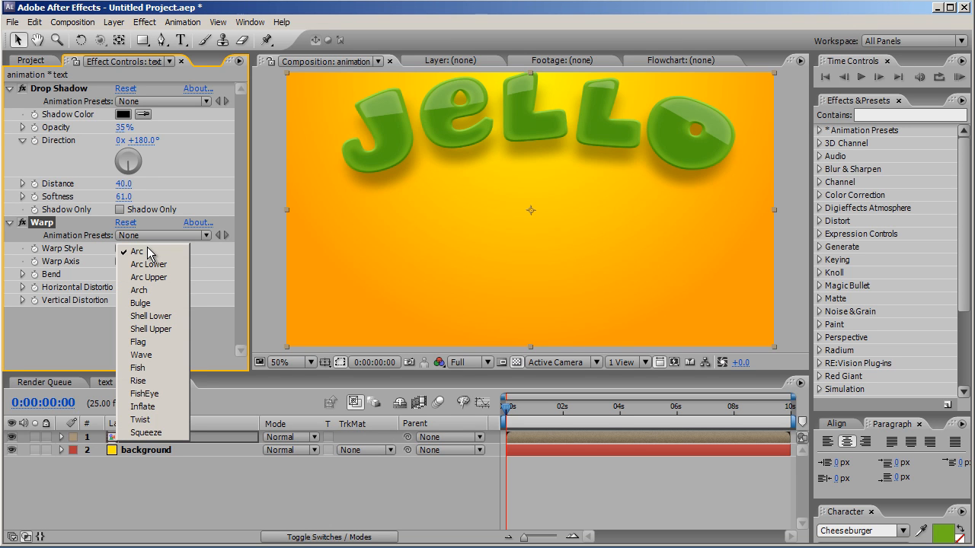
click(142, 355)
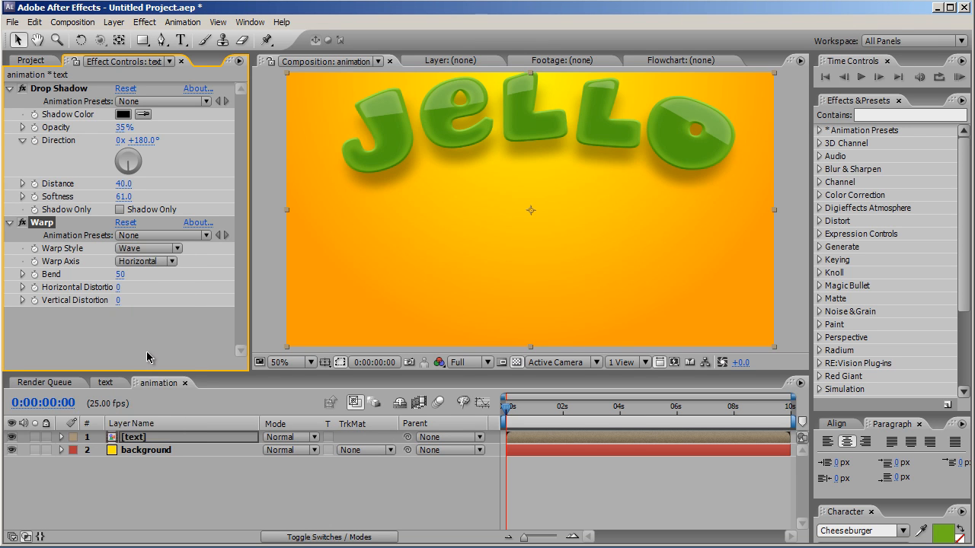
click(119, 274)
text(0)
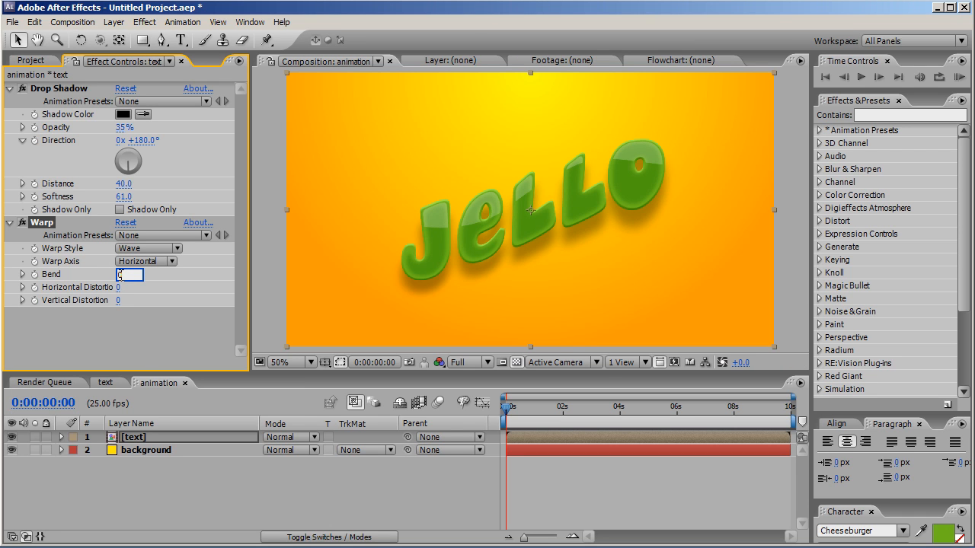
key(Return)
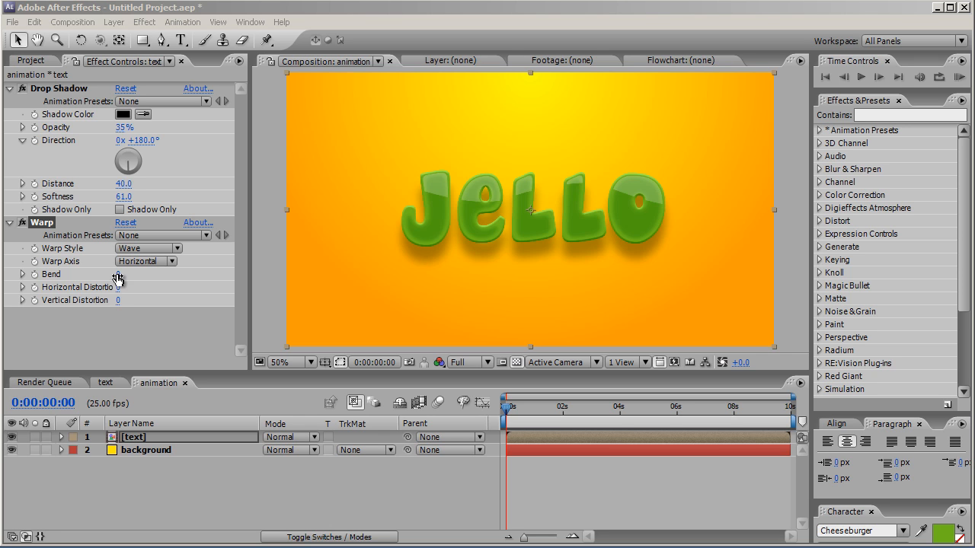
Step: Set the Warp effect's Horizontal Distortion and Vertical Distortion both to 100
click(119, 287)
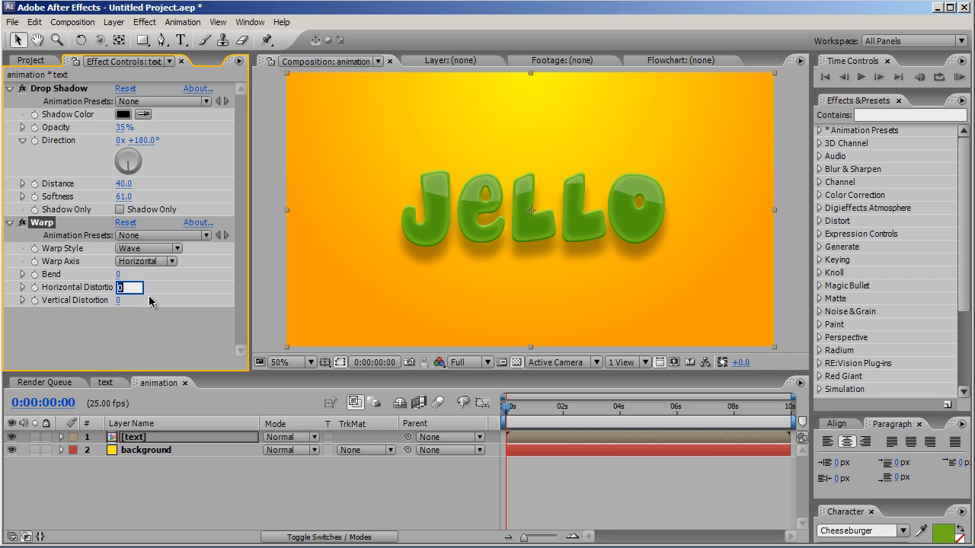
text(100)
click(120, 301)
text(100)
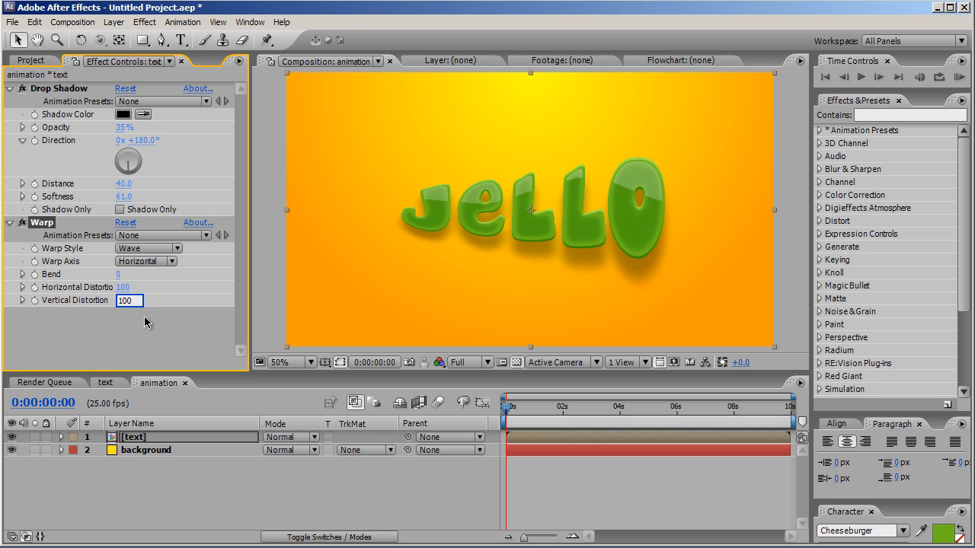
click(144, 315)
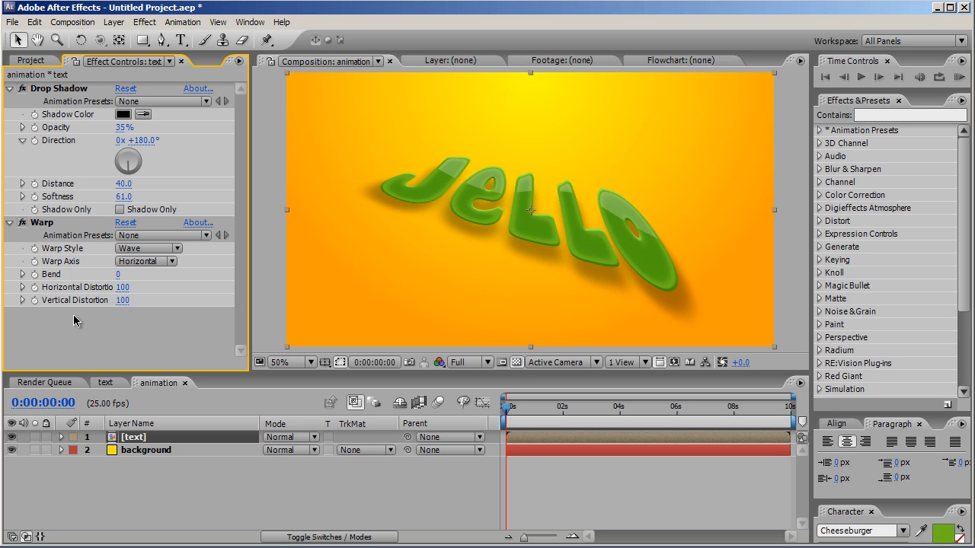
Step: Start an expression on Warp's Horizontal Distortion that assigns that same property to a variable: warp=effect("Warp")("Horizontal Distortion");
alt+click(34, 290)
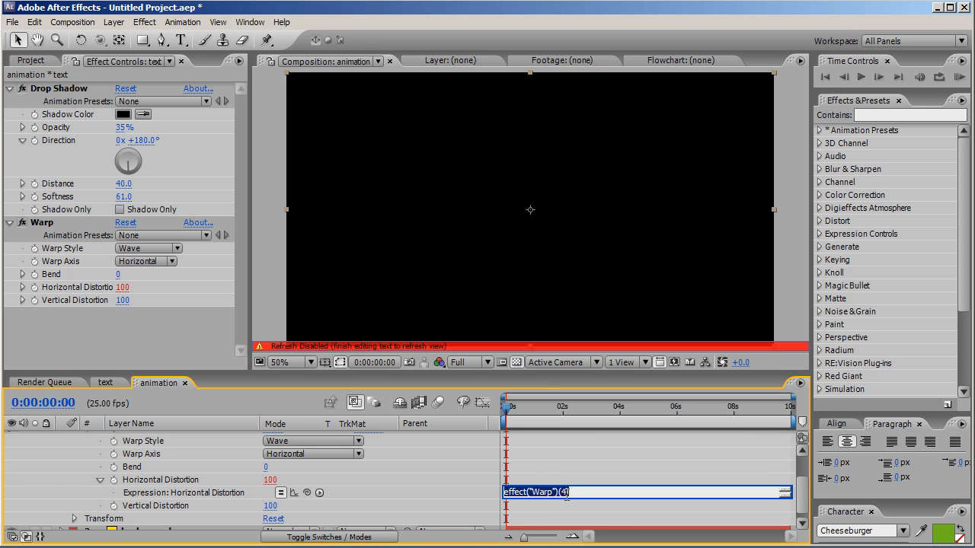
drag(580, 498, 580, 526)
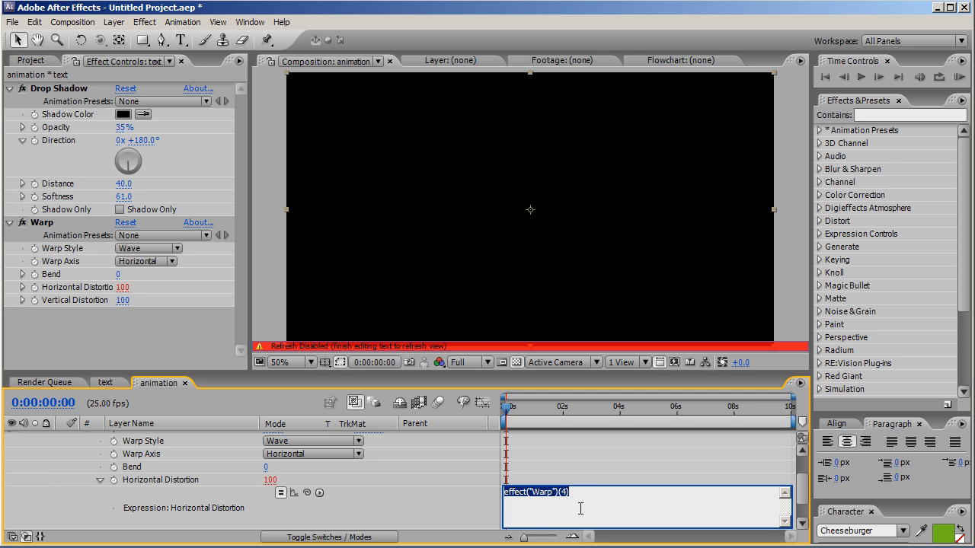
text(warp)
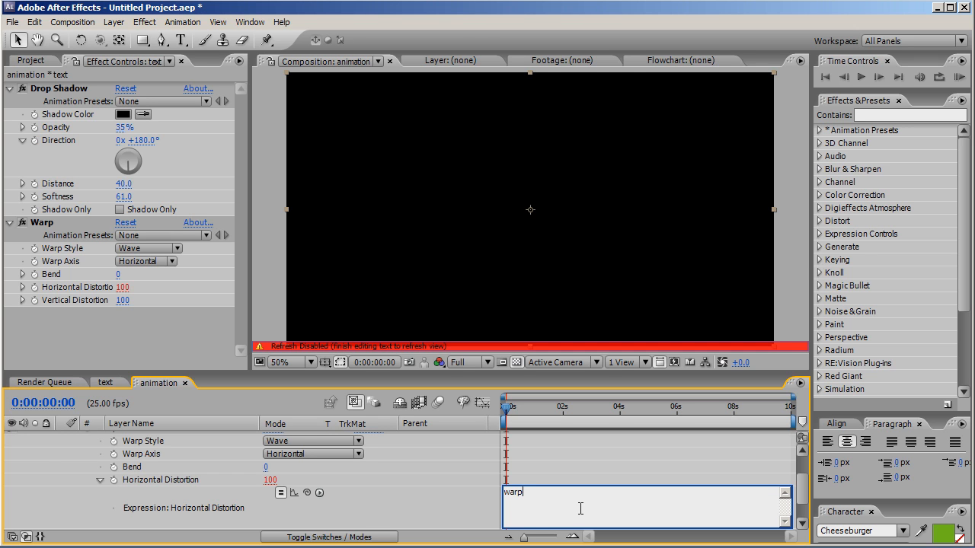
text(=)
drag(307, 495, 178, 486)
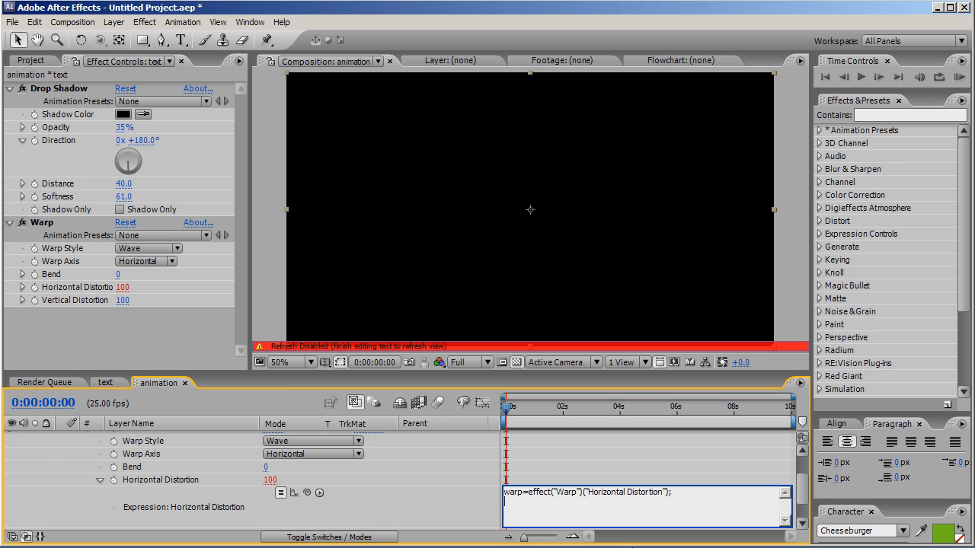
Step: Define the next two variables in the Horizontal Distortion expression: decay=.9; and end=0;
key(Return)
text(decay)
text(=)
text(.)
text(9)
text(; )
text(enu)
text(=0)
text(;)
Step: Add a line to the expression that stores the frame length: duration=thisComp.frameDuration;
text(durati)
text(on=)
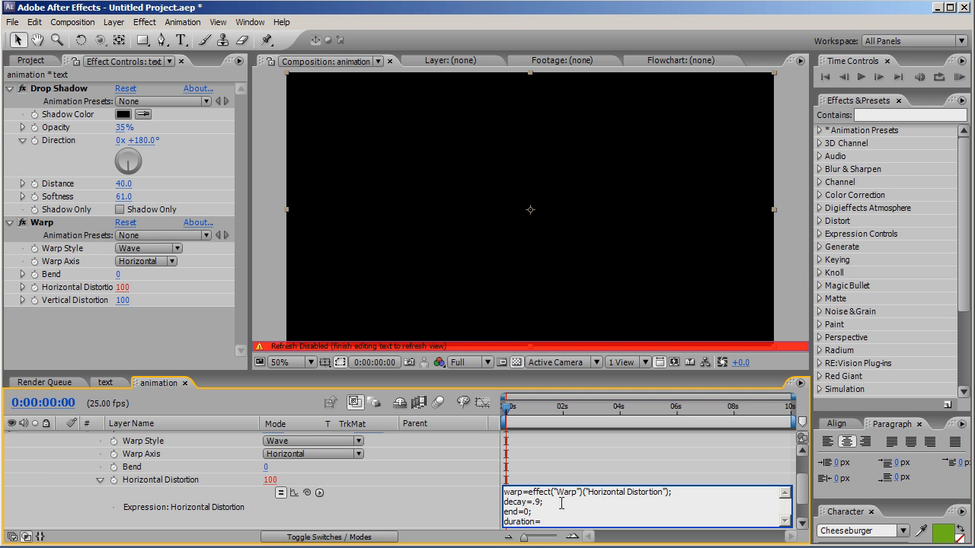
text(thisComp.frameDuration;)
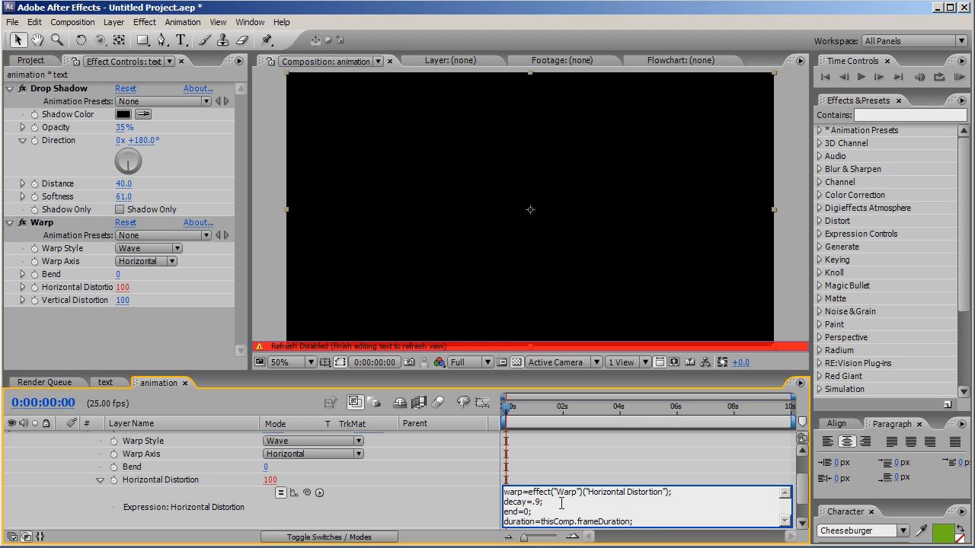
Step: Add a line to the expression that calculates the current frame: current=Math.round(time/duration);
key(Return)
text(c)
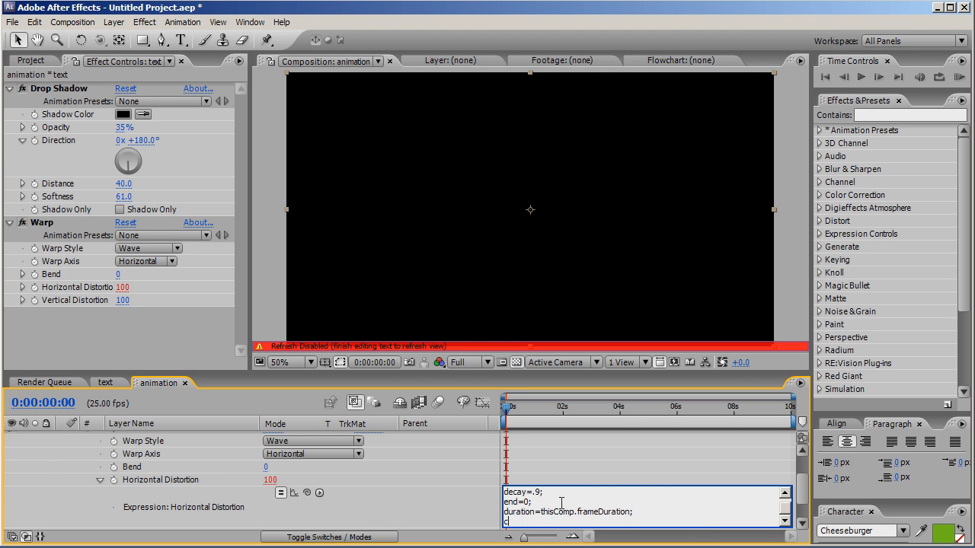
text(urrent=time/duration)
click(537, 521)
text(Math.roun)
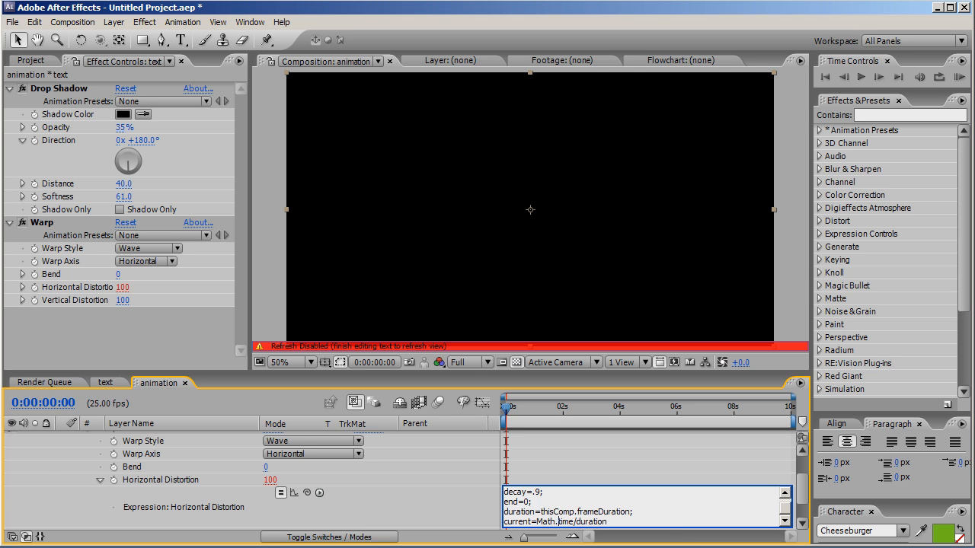
text(d(time/duration);)
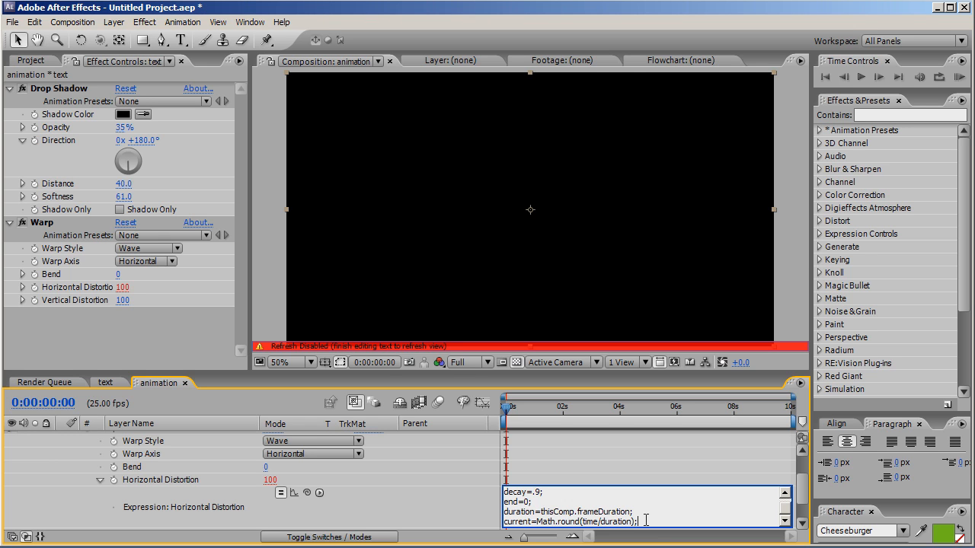
Step: Initialise the amount variable in the expression with the line amount=0;
key(Return)
text(amount)
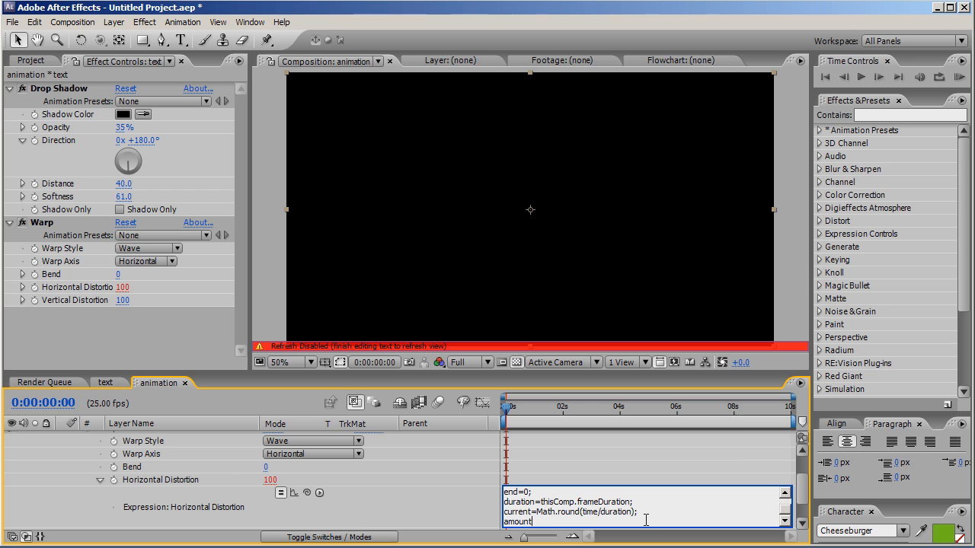
text(=0;)
drag(506, 373, 512, 283)
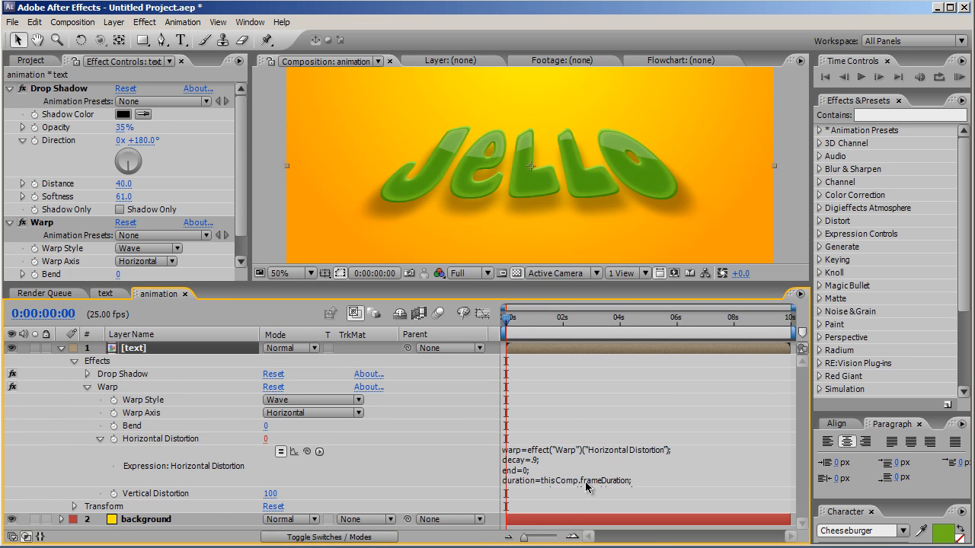
Step: Enlarge the Horizontal Distortion expression field and open a loop under the variables with for(f=1;f<=current;f++){
click(586, 487)
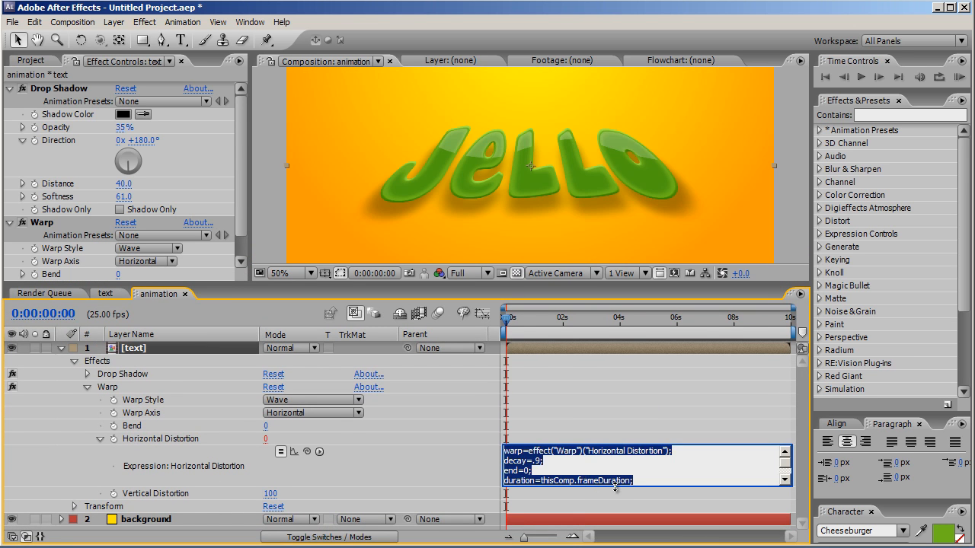
drag(618, 492, 613, 526)
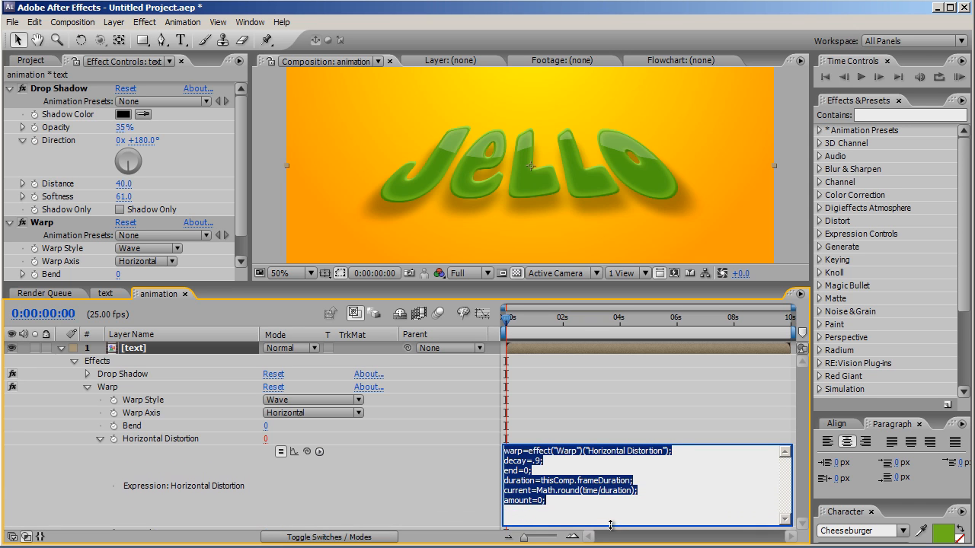
click(583, 506)
key(Return)
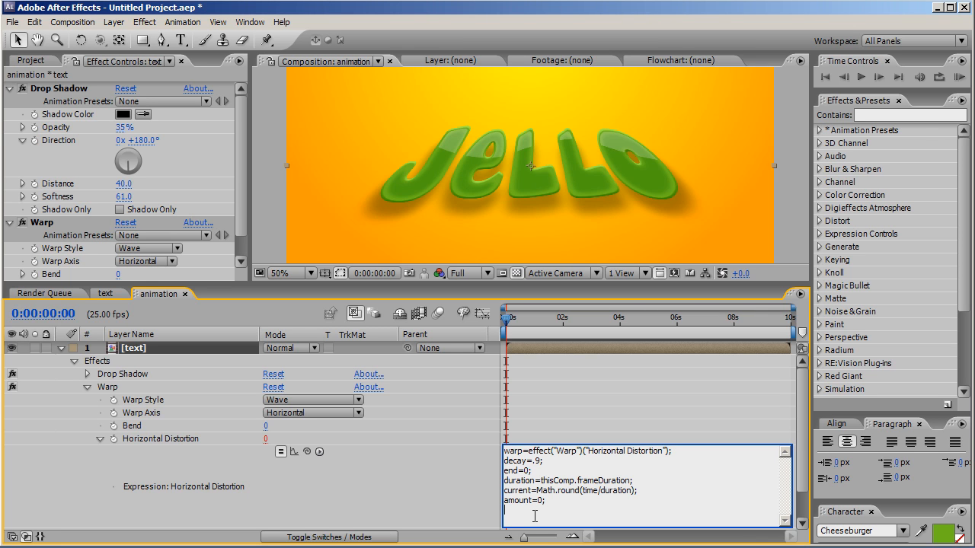
text(for(f=1;f<=current;f++){)
Step: Write the first line inside the loop: difference=warp-end;
key(Return)
text(differen)
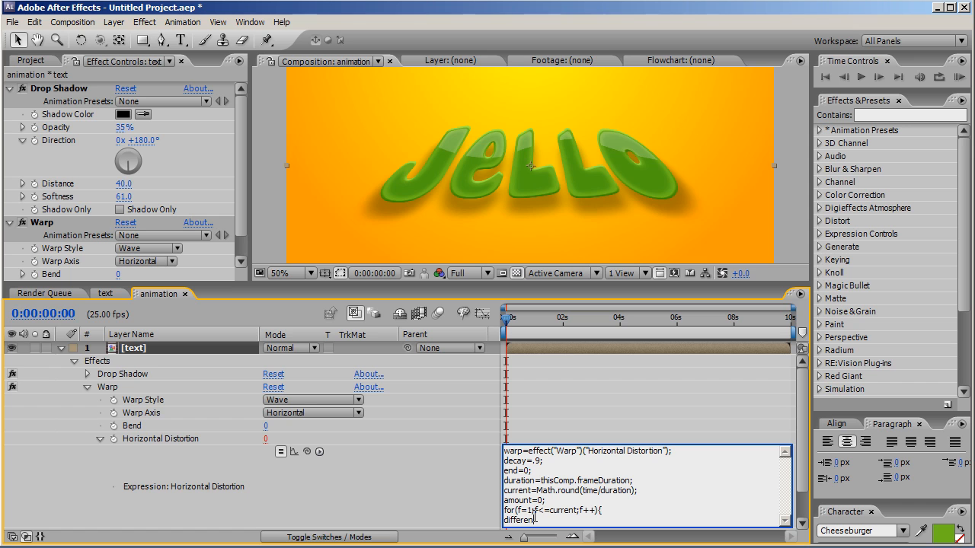
text(ce=warp-end)
text(;)
Step: Add the decay calculation inside the loop: amount=(amount-difference)*decay;
key(Return)
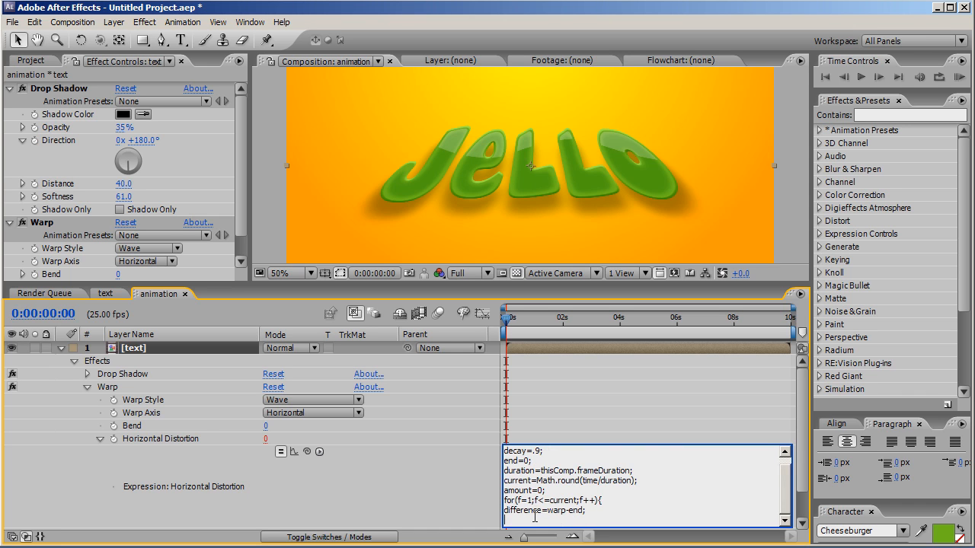
text(amount+(amount-difference)
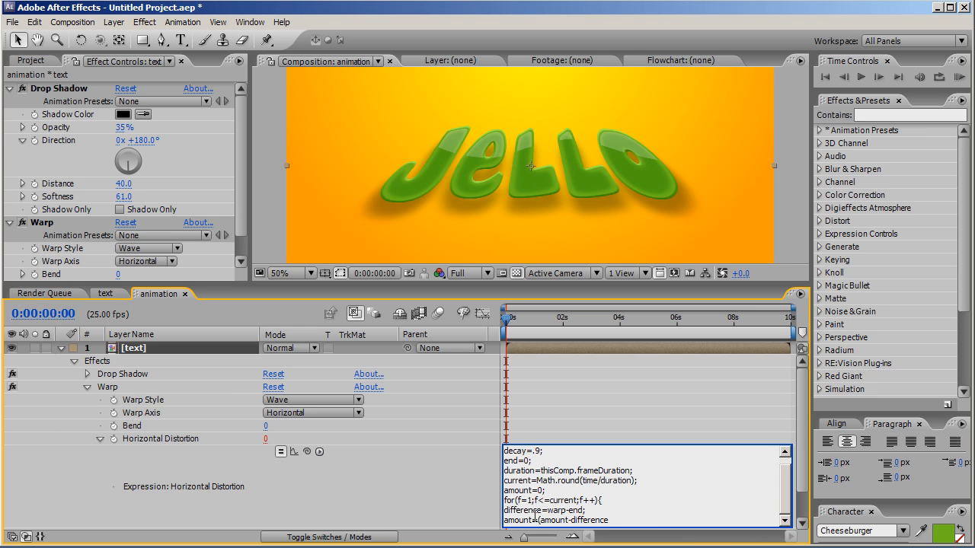
text()*deca)
text(y;)
Step: Add the accumulating line inside the loop: warp+=amount;
key(Return)
text(warp)
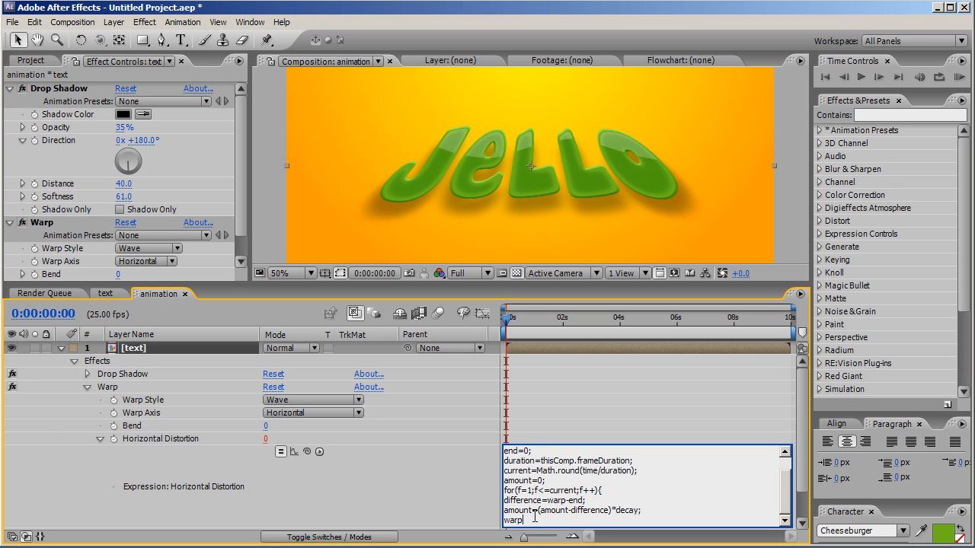
text(+=amount;)
Step: Close the loop with }, end the expression with warp as its result, and apply it to Horizontal Distortion
key(Return)
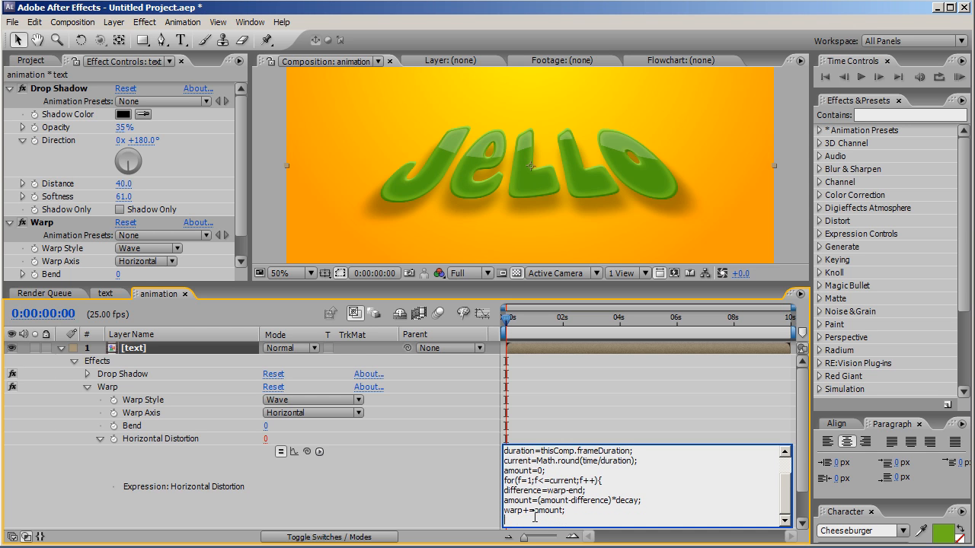
text(})
key(Return)
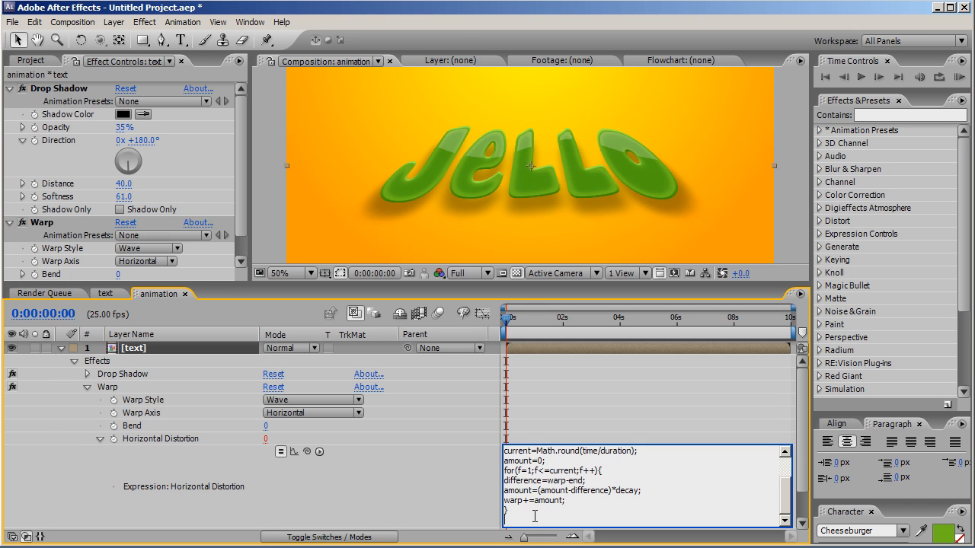
text(warp)
click(526, 442)
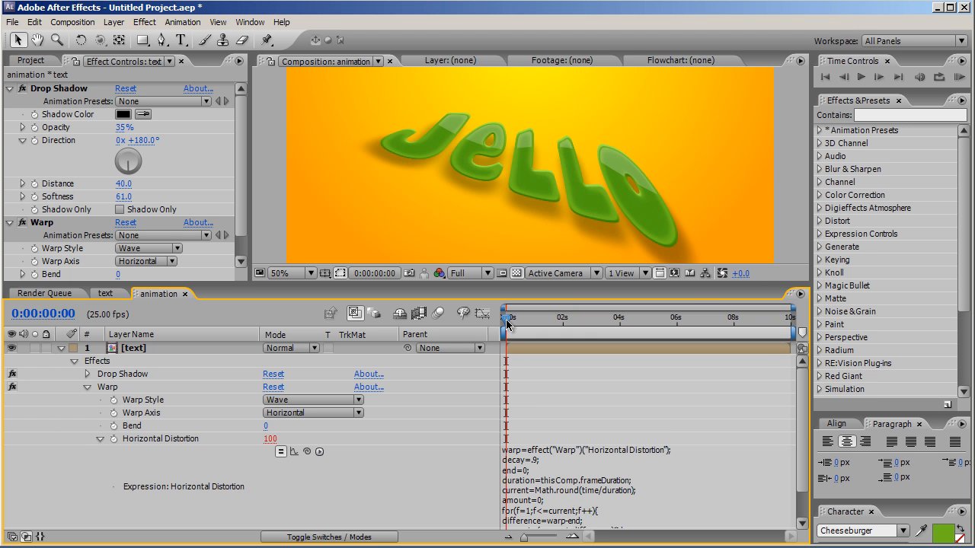
mouse_move(505, 325)
mouse_down()
mouse_move(563, 337)
mouse_move(507, 330)
mouse_up()
Step: Copy the complete Horizontal Distortion expression and collapse the property
click(100, 439)
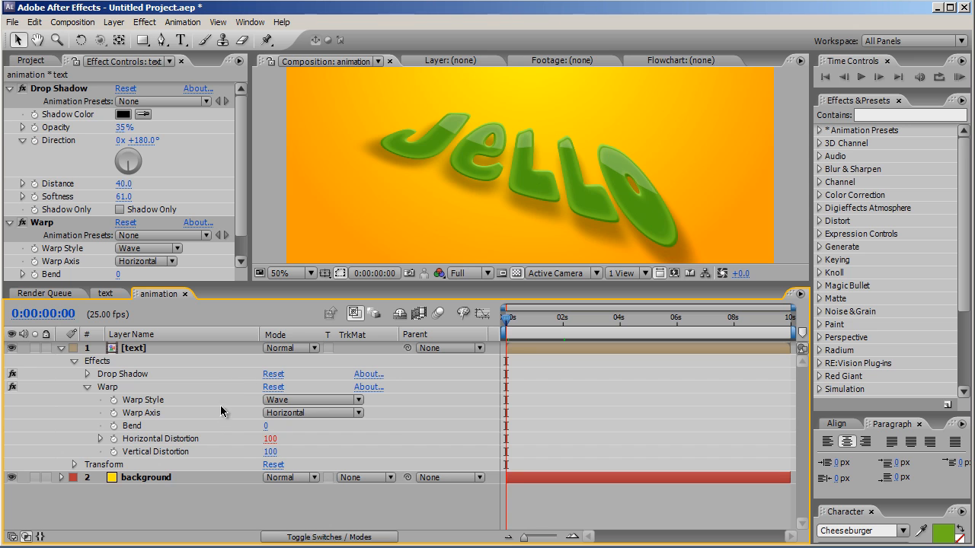
click(100, 438)
click(530, 503)
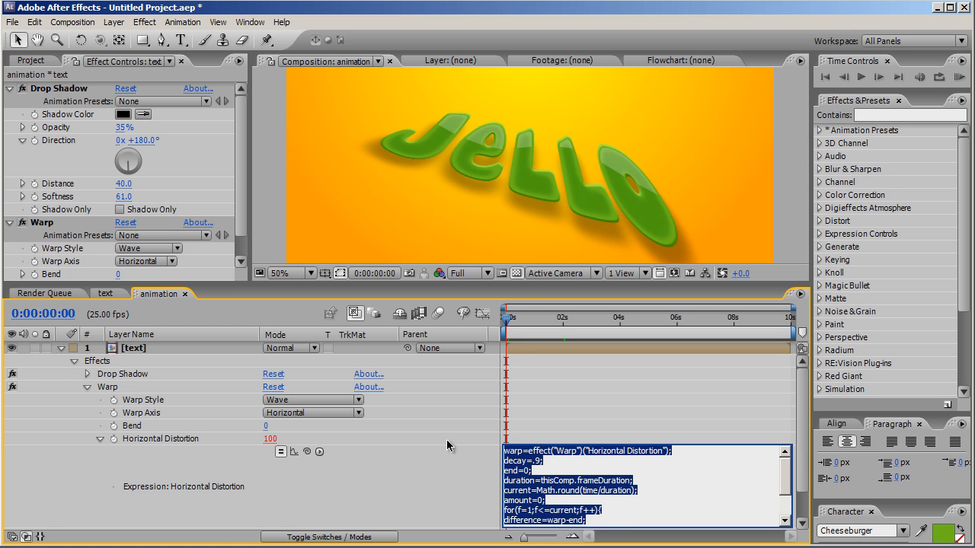
click(97, 439)
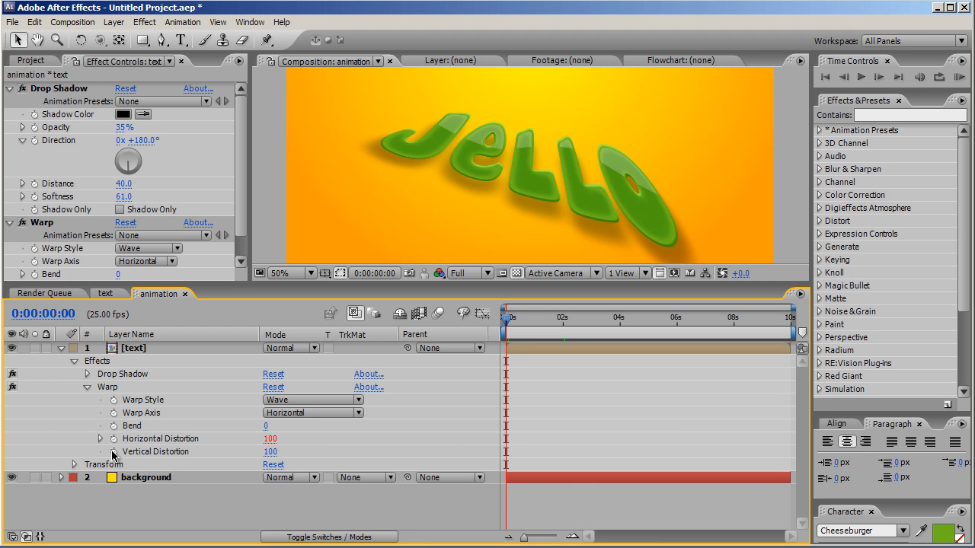
Step: Enable an expression on Warp's Vertical Distortion and paste the copied Horizontal Distortion code into it
alt+click(114, 451)
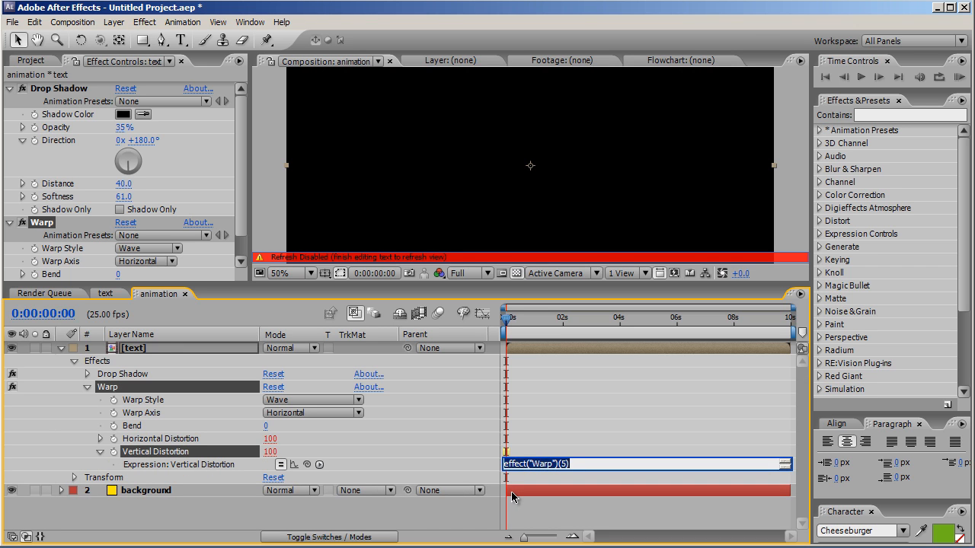
text(warp)
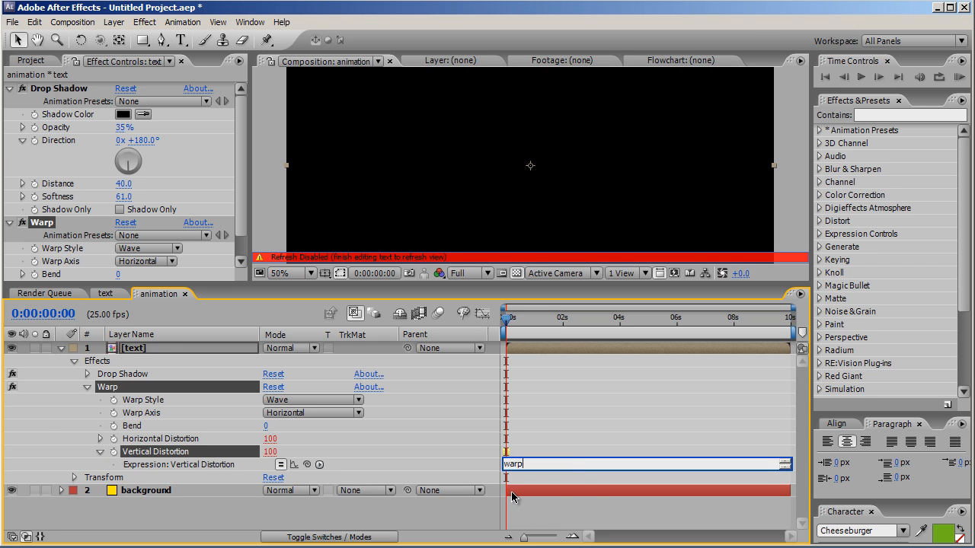
click(576, 454)
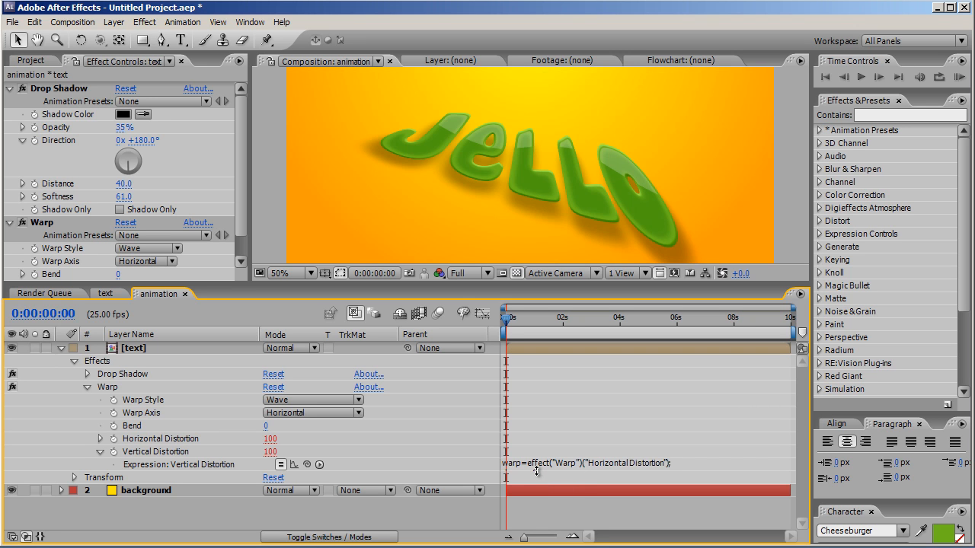
click(536, 471)
key(ctrl+v)
click(588, 477)
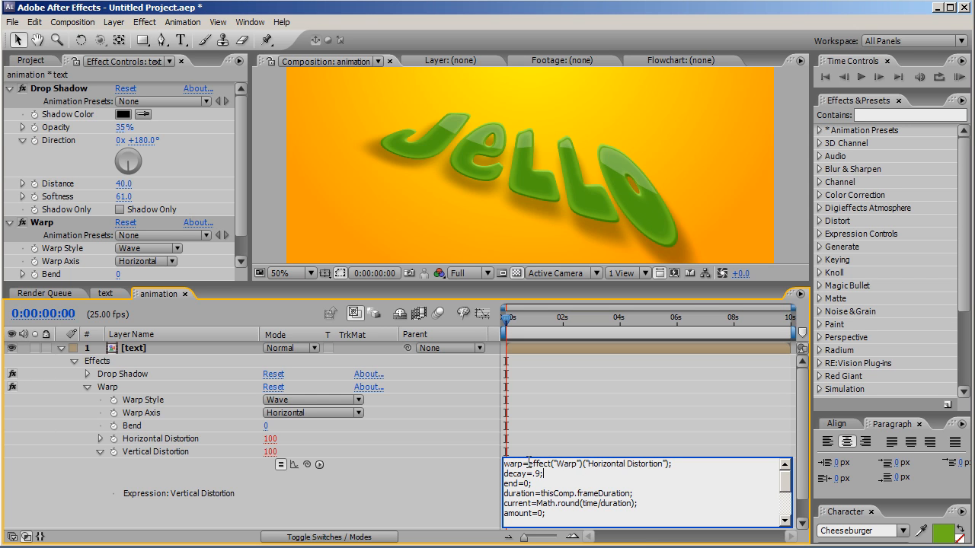
Step: Replace the property reference in the pasted expression's first line so it reads warp=effect("Warp")("Vertical Distortion"); and apply it
drag(529, 464, 669, 465)
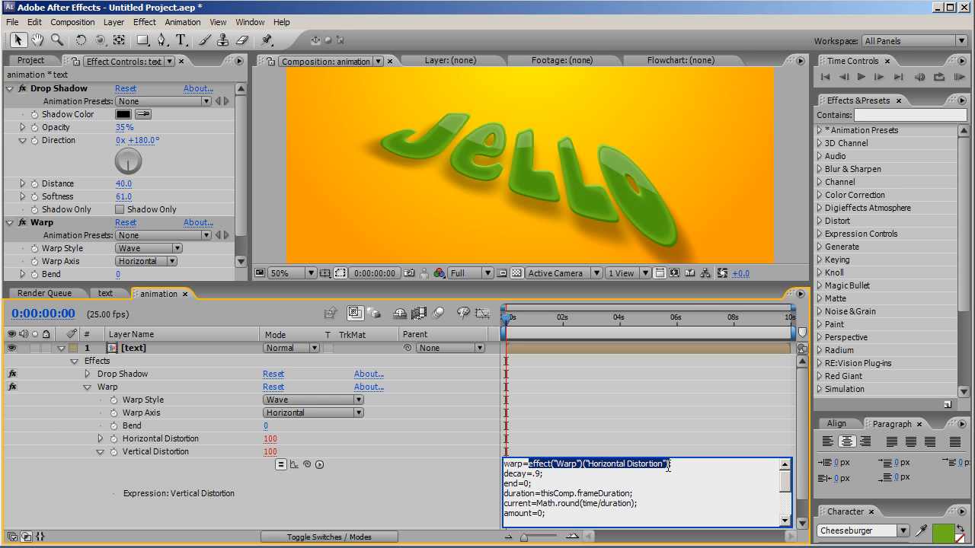
key(BackSpace)
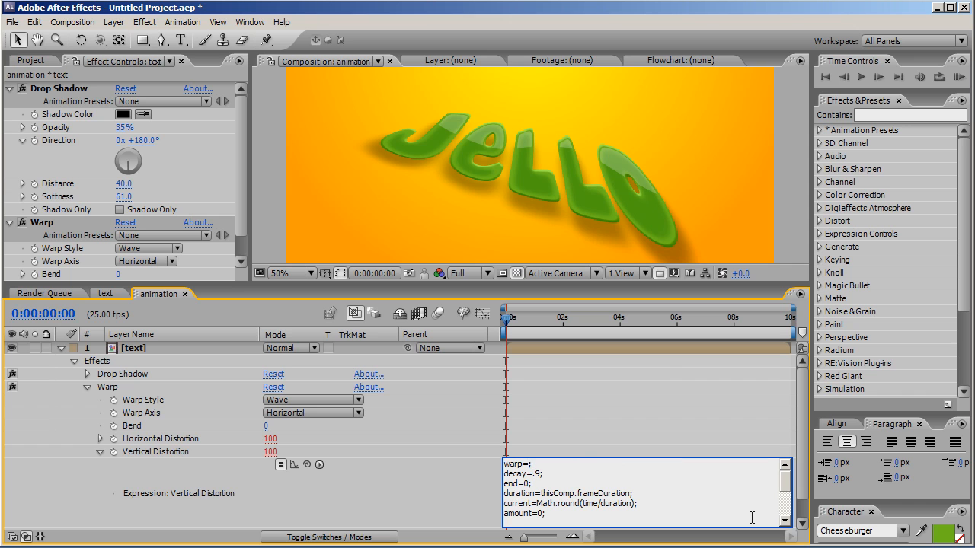
drag(307, 465, 182, 456)
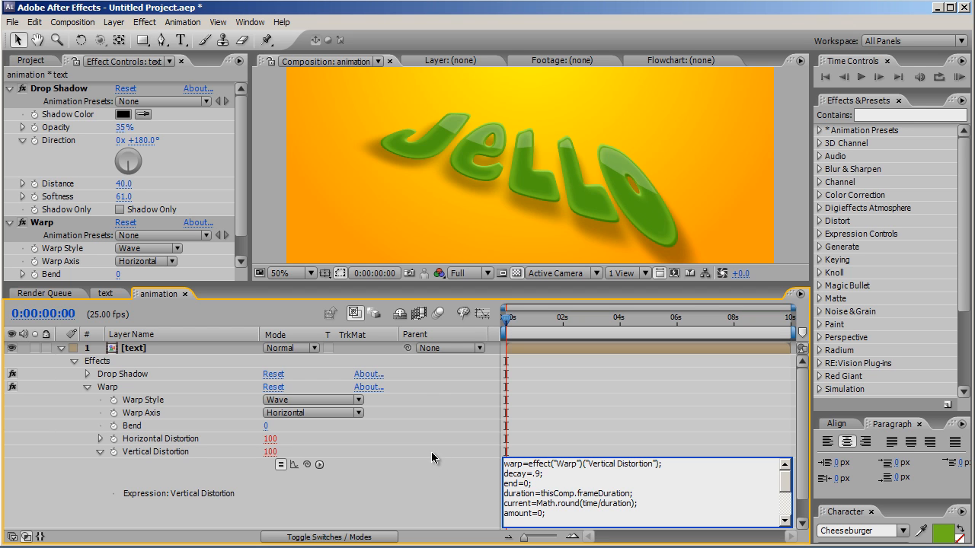
click(602, 443)
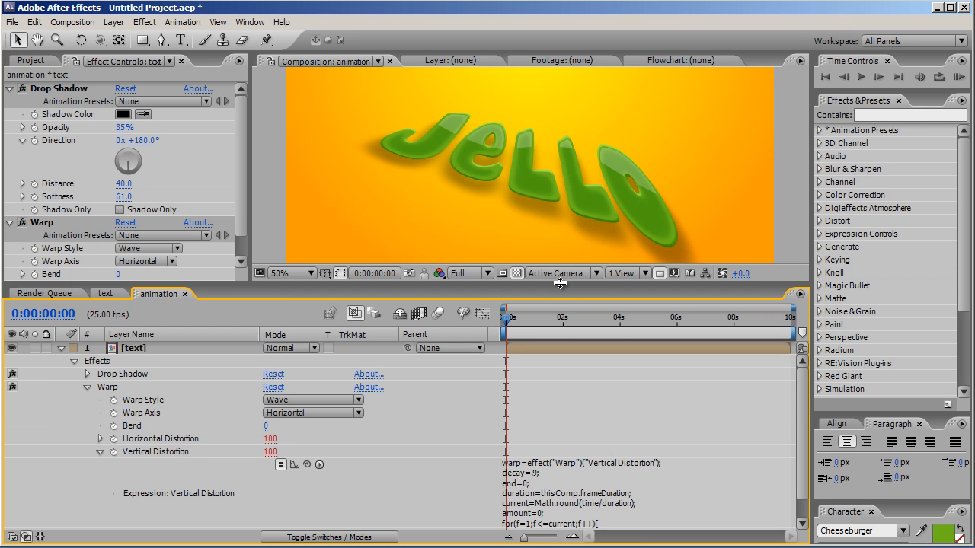
Step: Preview the wobbling text animation in the composition
drag(559, 284, 563, 392)
click(959, 77)
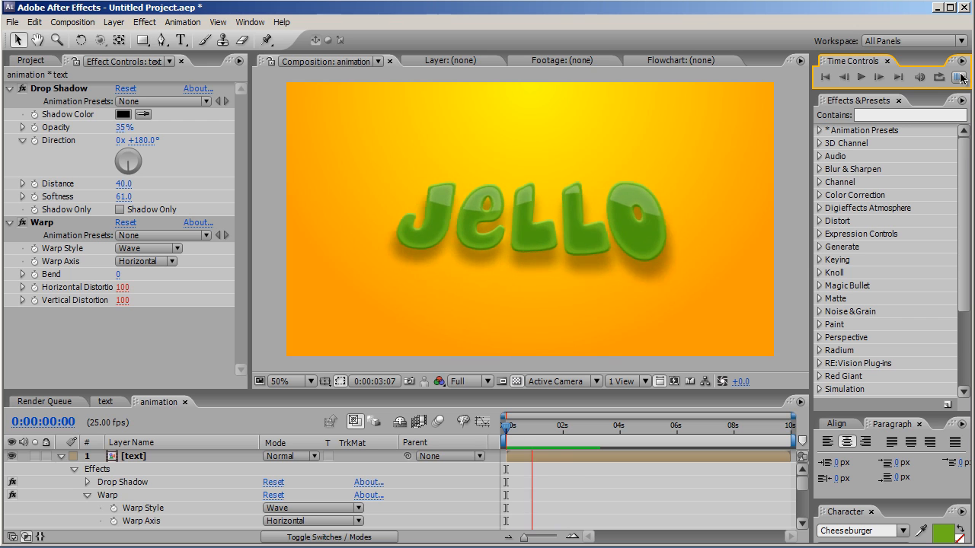
click(861, 77)
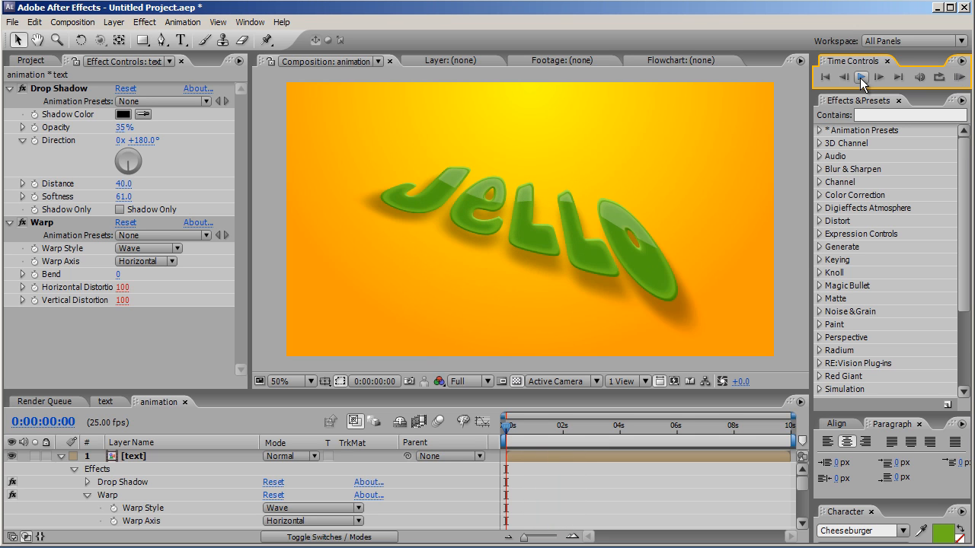